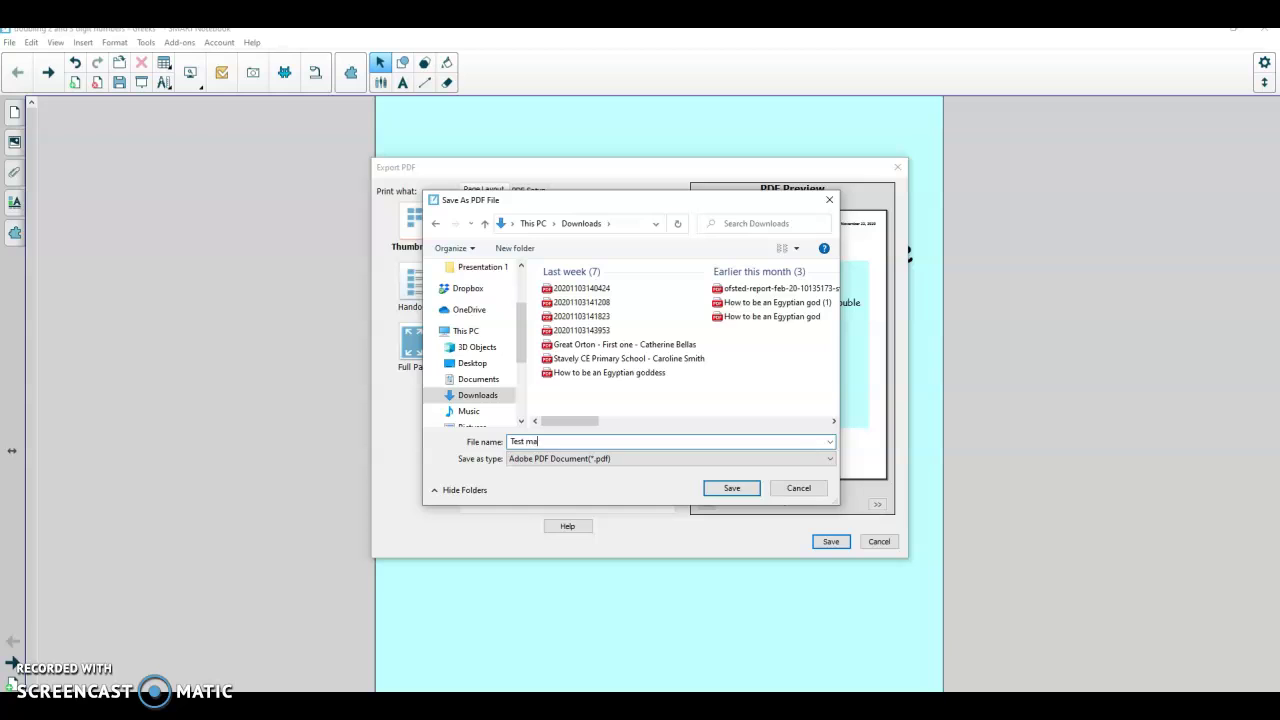
- Save the exported PDF in the Downloads folder under the file name "Test maths lesson"
{"action": "type", "text": "lesson"}
{"action": "left_click", "coordinate": [733, 488]}
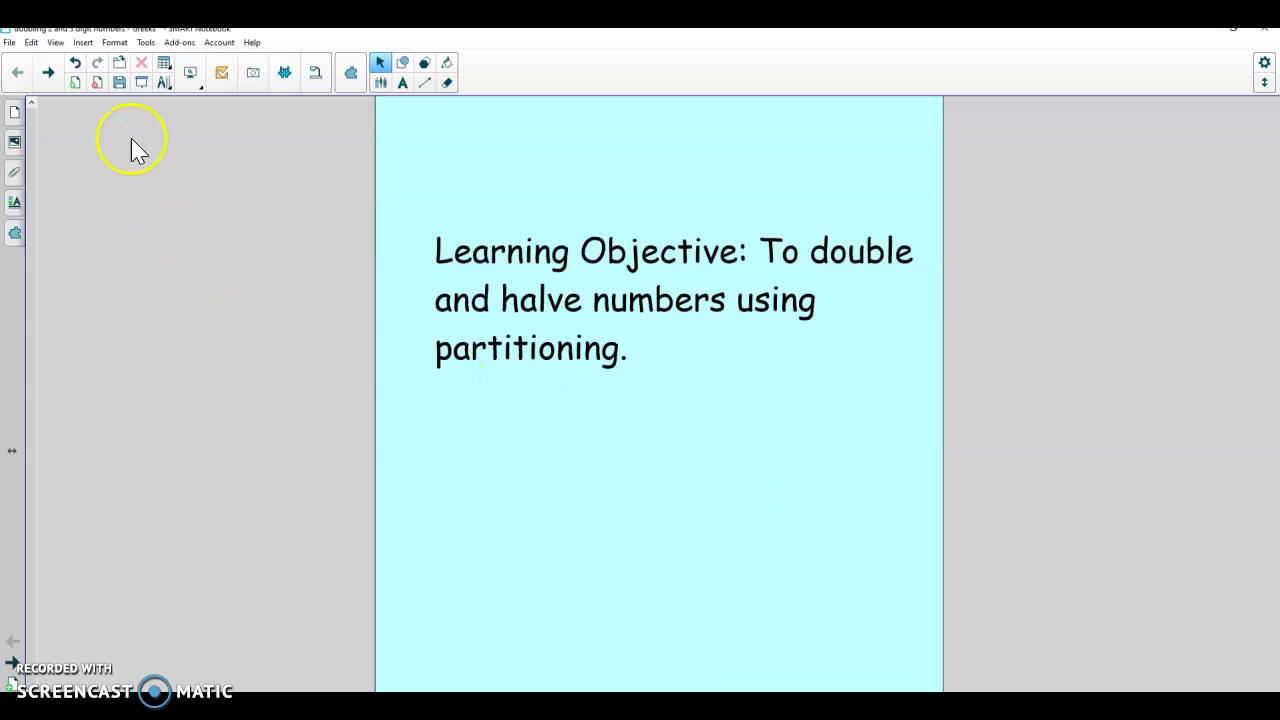
- Page through the doubling lesson up to the Greek mathematicians question sheet and close the notebook without saving changes
{"action": "left_click", "coordinate": [50, 74]}
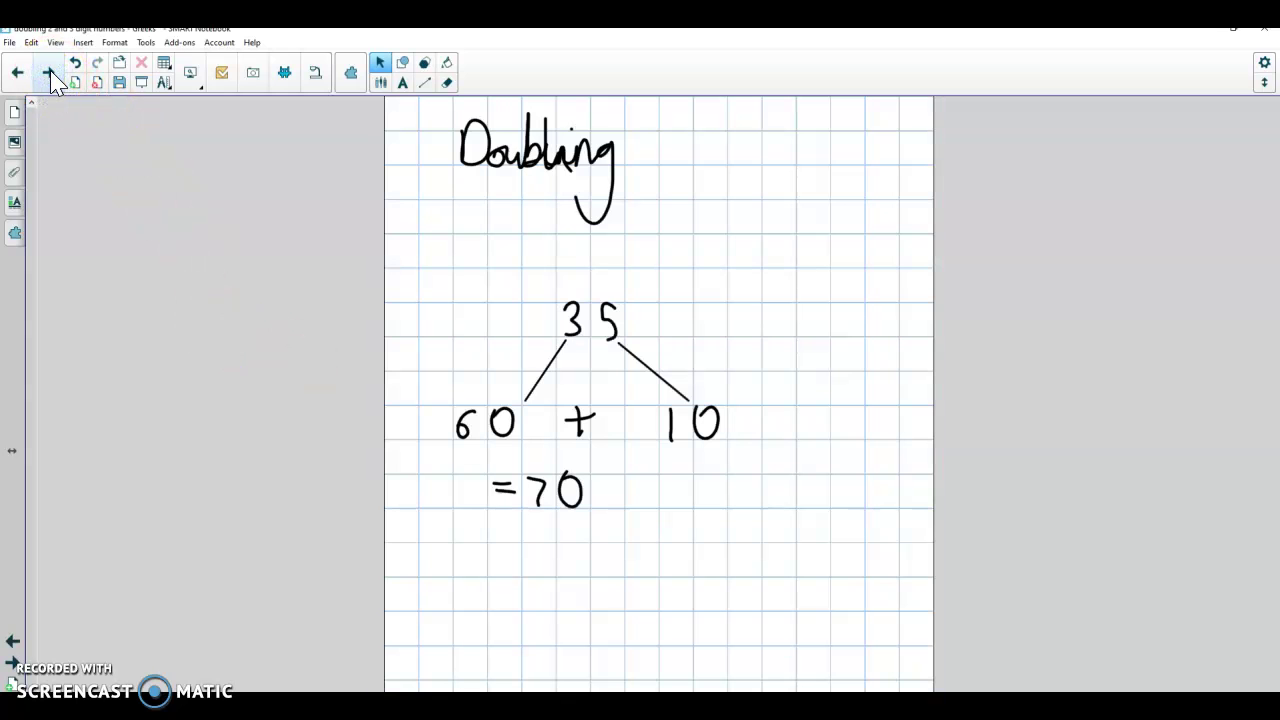
{"action": "left_click", "coordinate": [50, 74]}
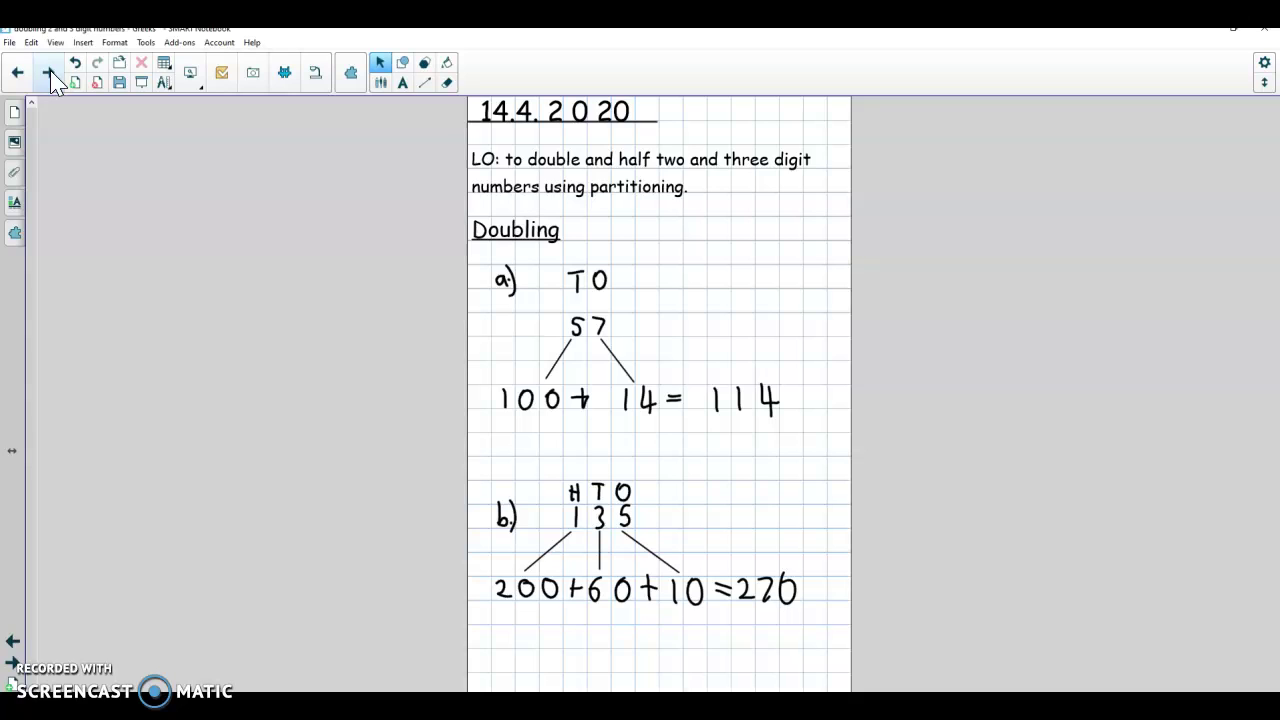
{"action": "left_click", "coordinate": [48, 74]}
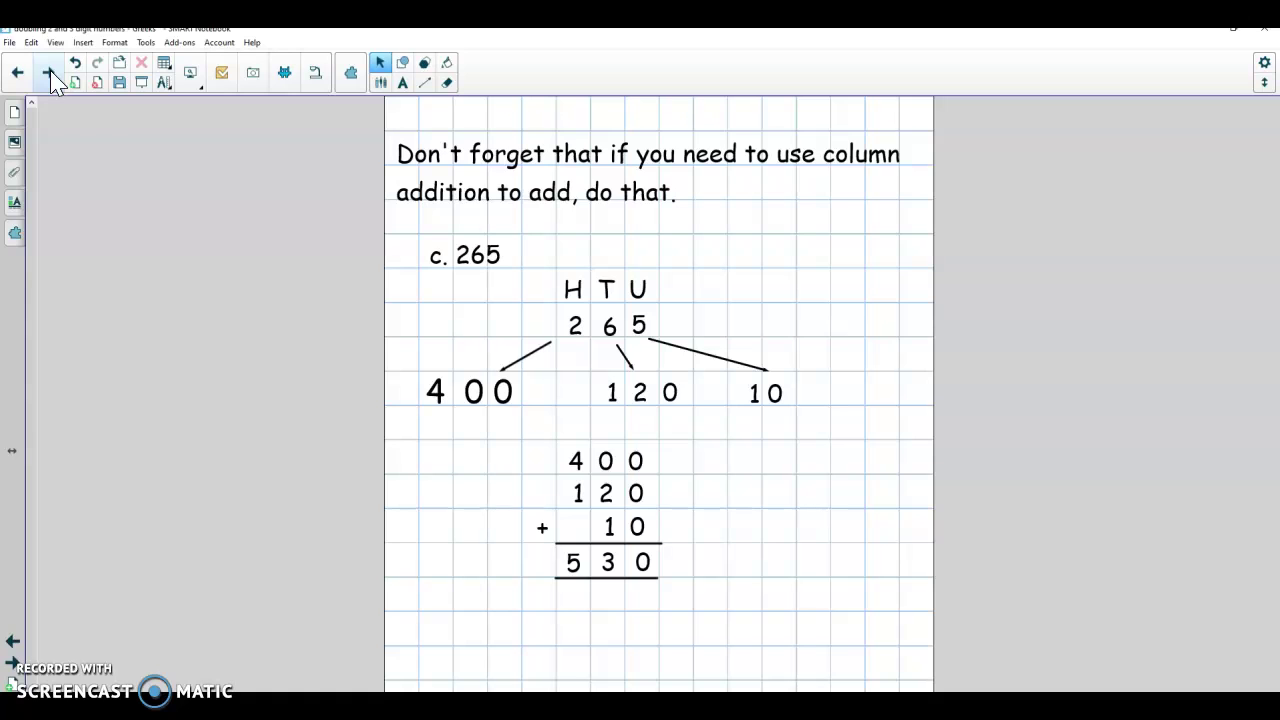
{"action": "left_click", "coordinate": [47, 72]}
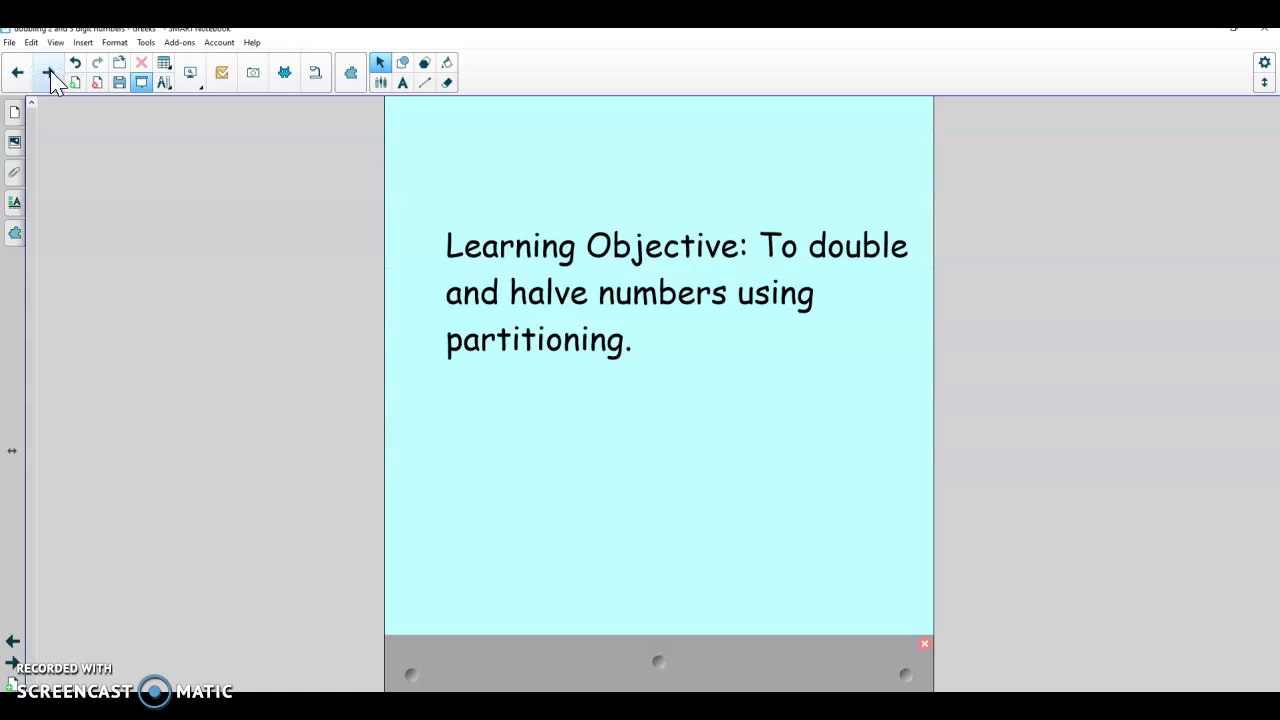
{"action": "left_click", "coordinate": [48, 73]}
{"action": "left_click", "coordinate": [48, 73]}
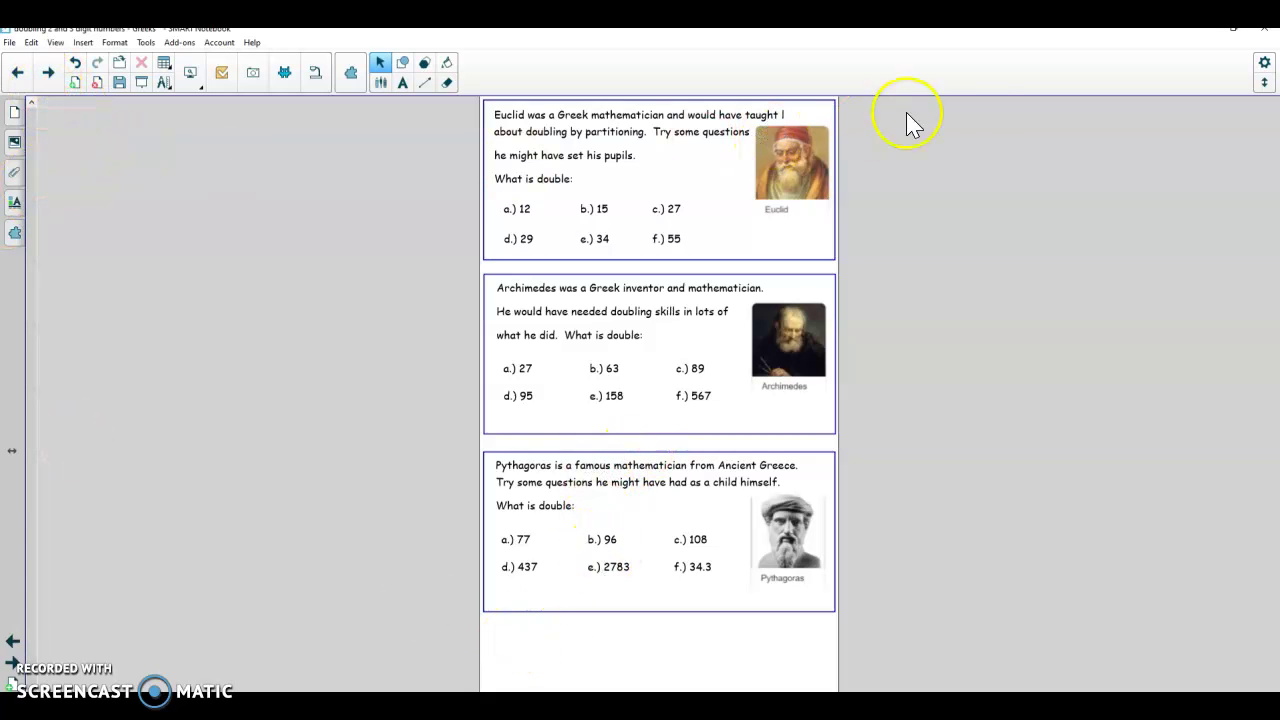
{"action": "left_click", "coordinate": [1264, 32]}
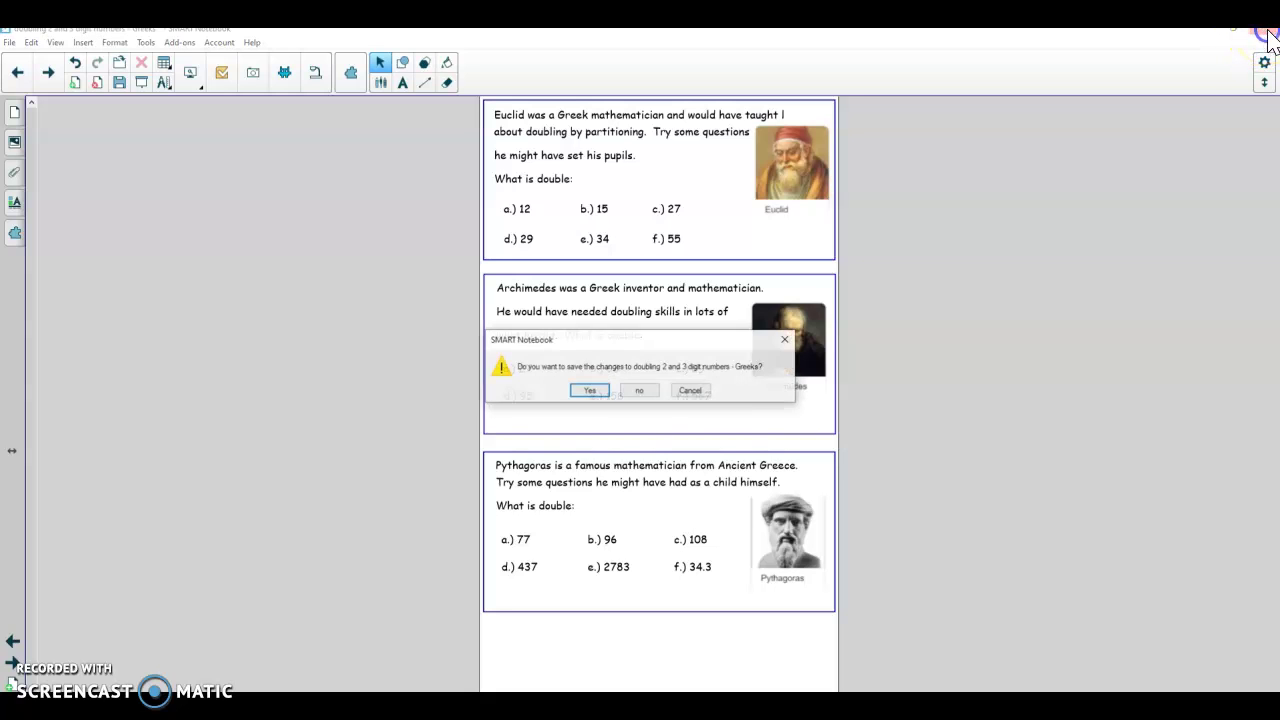
{"action": "left_click", "coordinate": [639, 390]}
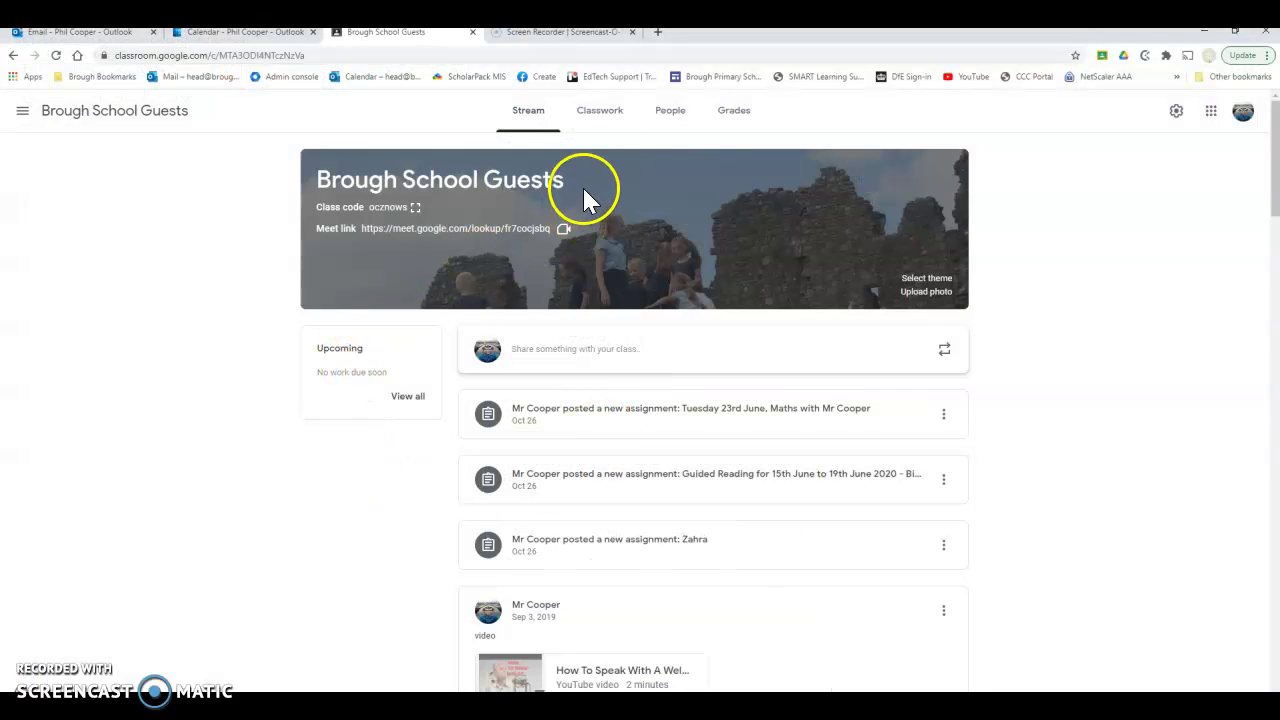
- Create a new assignment in the Brough School Guests classwork with the title "Doubling using Partitioning"
{"action": "left_click", "coordinate": [603, 125]}
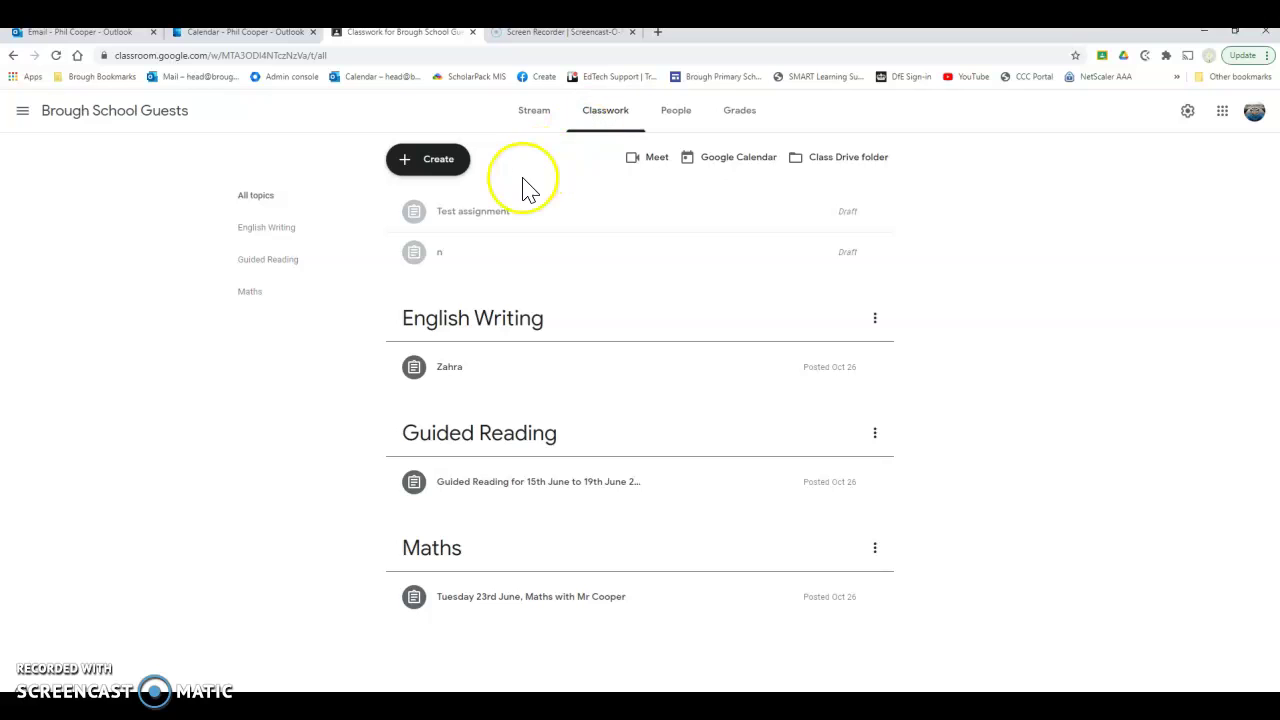
{"action": "left_click", "coordinate": [435, 162]}
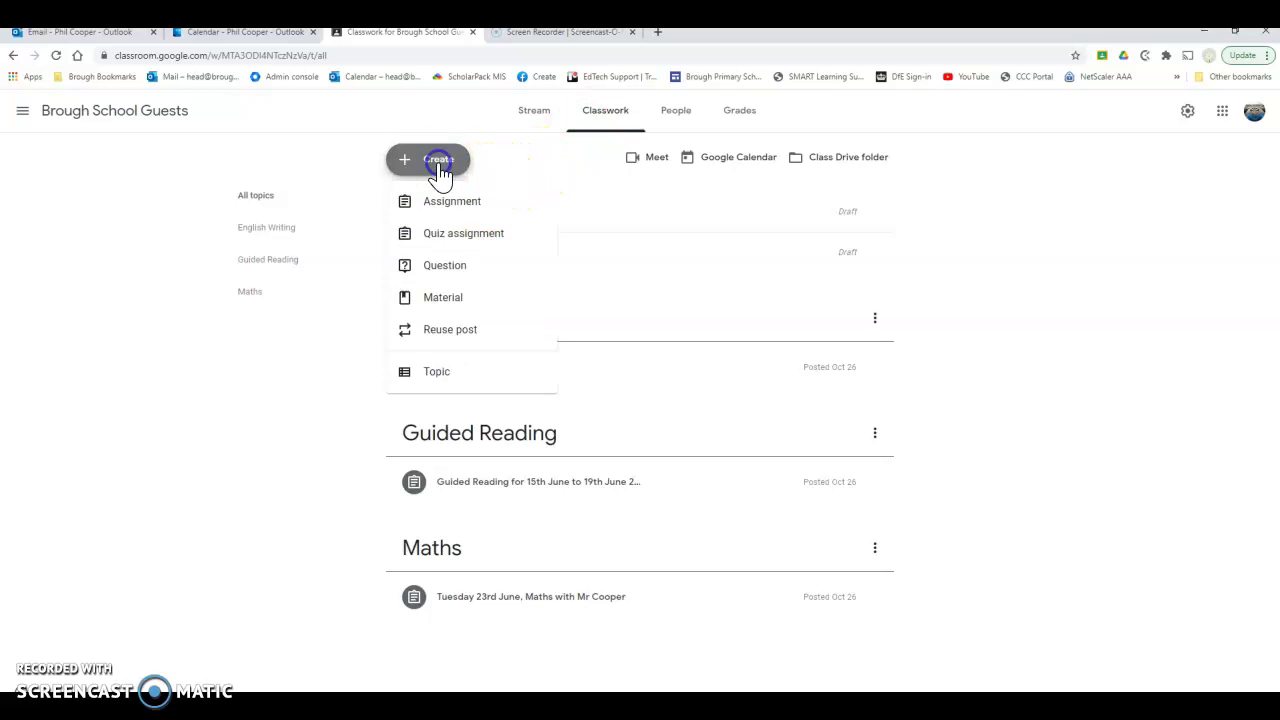
{"action": "left_click", "coordinate": [441, 202]}
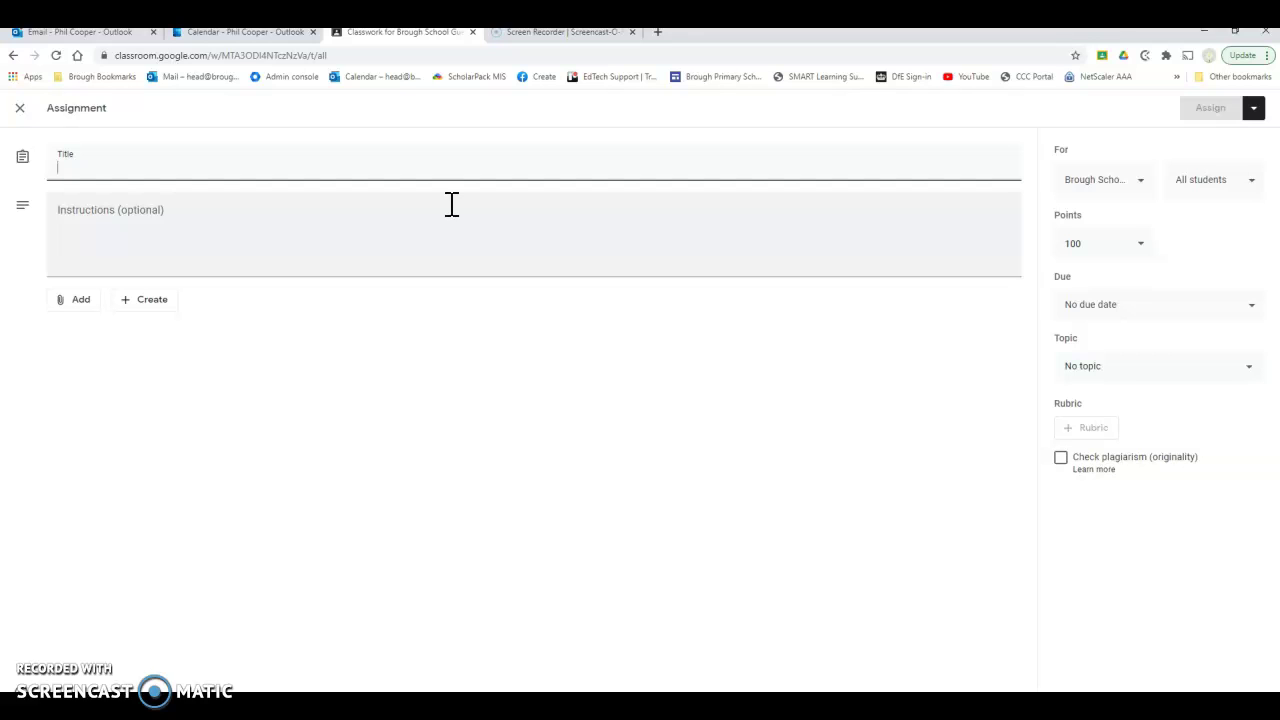
{"action": "type", "text": "Doublin"}
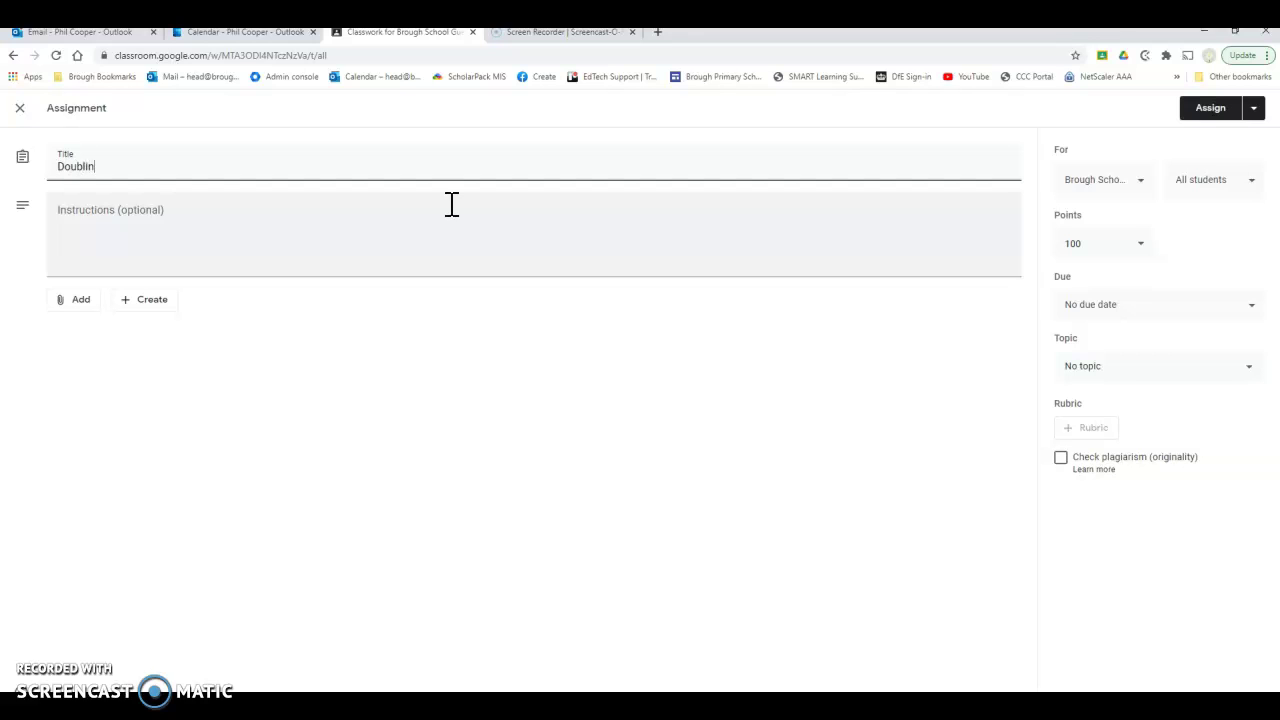
{"action": "type", "text": "gng using Part"}
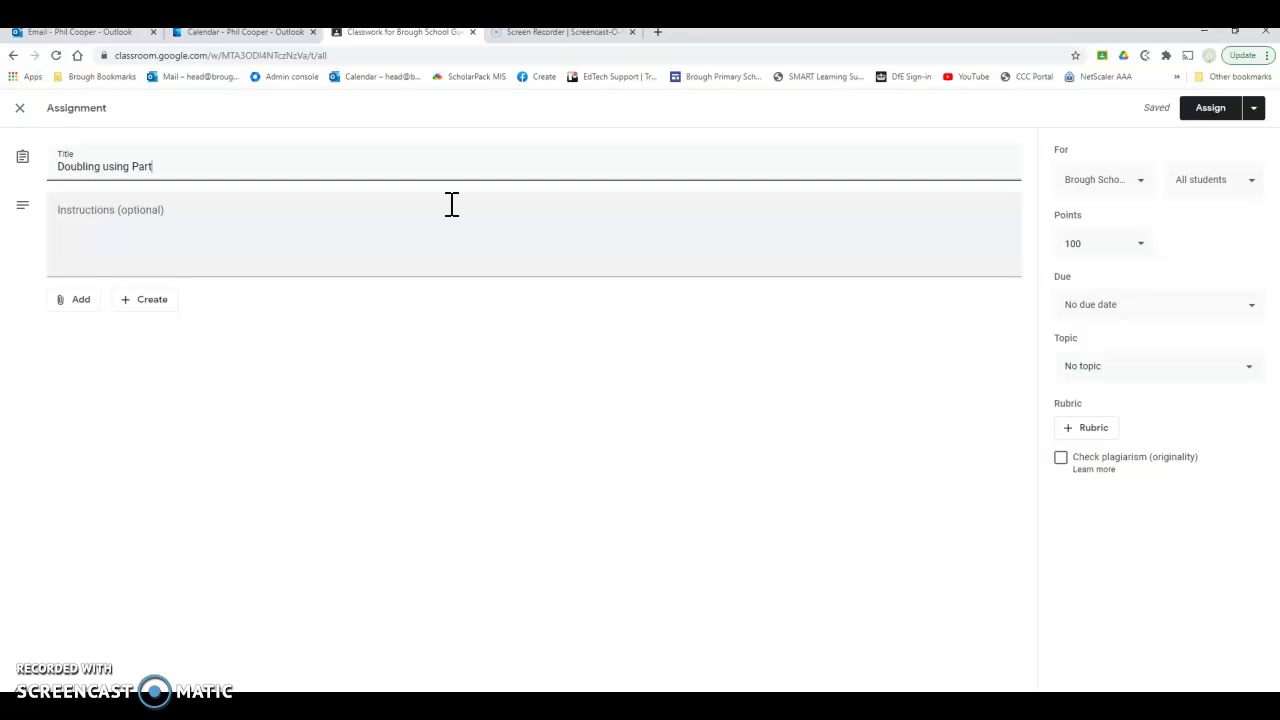
{"action": "type", "text": "itioning"}
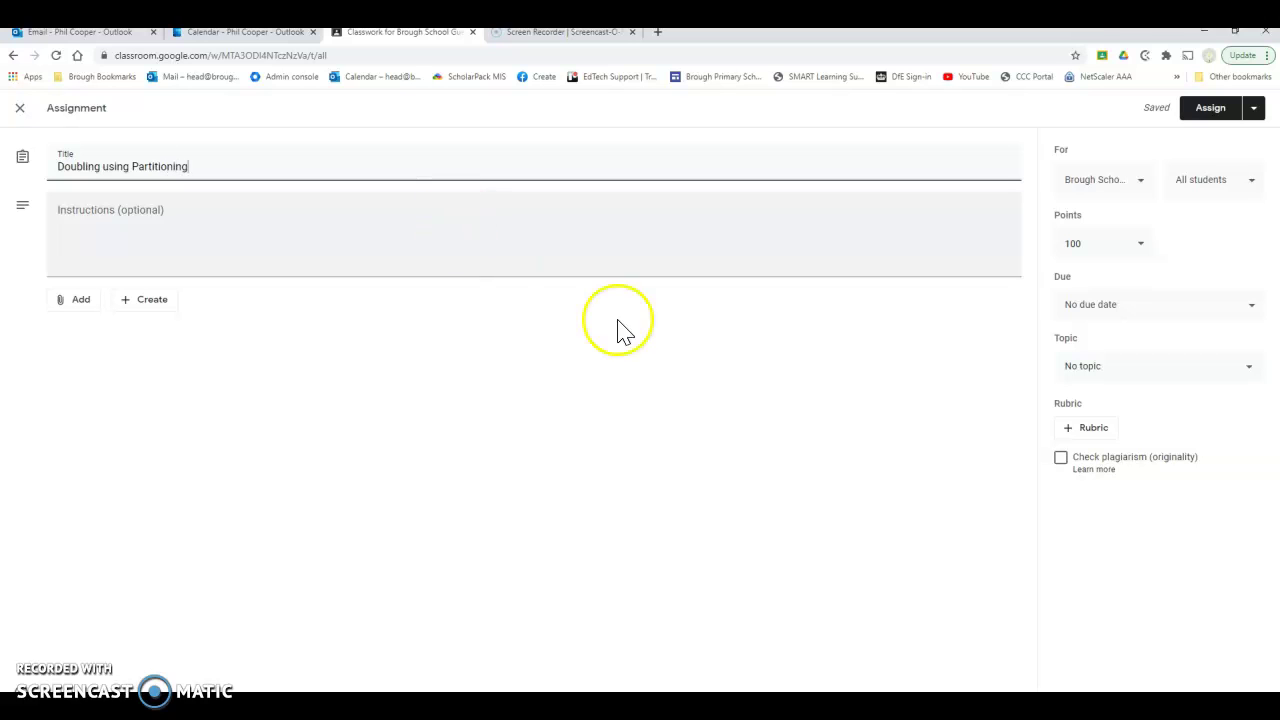
- Upload "Test maths lesson" from the computer's Downloads folder as an attachment to the assignment
{"action": "left_click", "coordinate": [92, 307]}
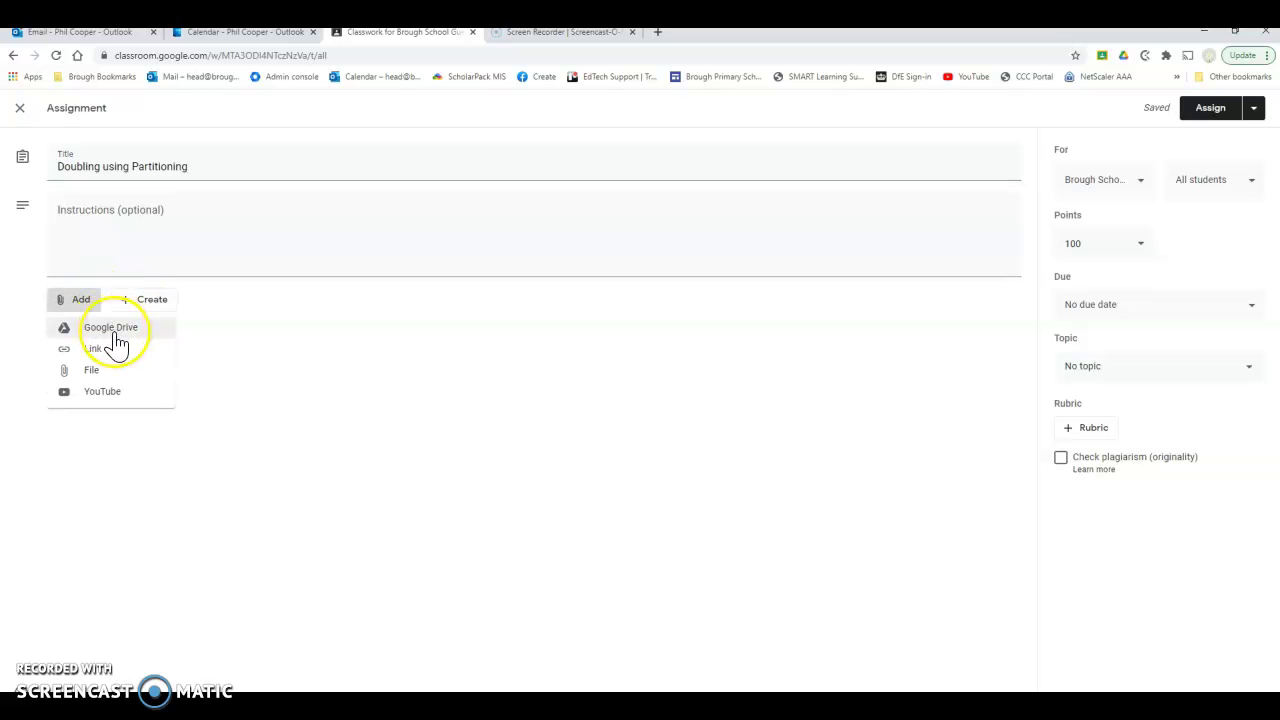
{"action": "left_click", "coordinate": [104, 372]}
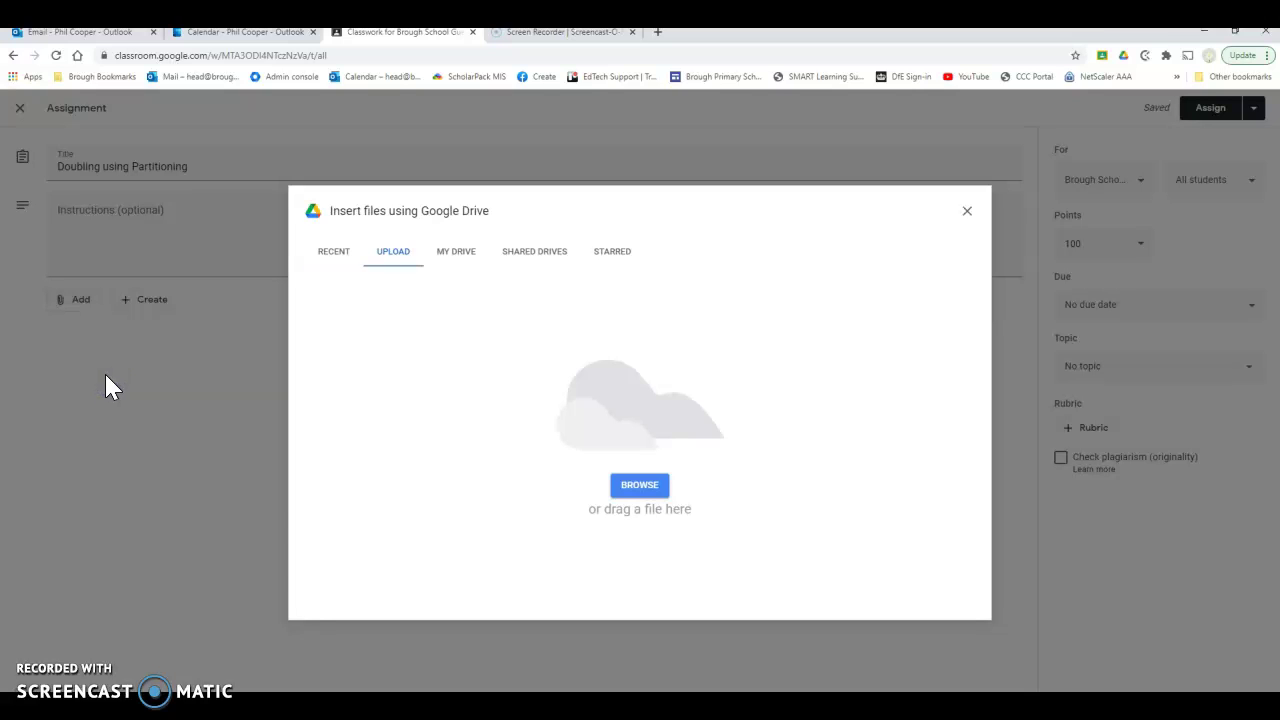
{"action": "left_click", "coordinate": [640, 488]}
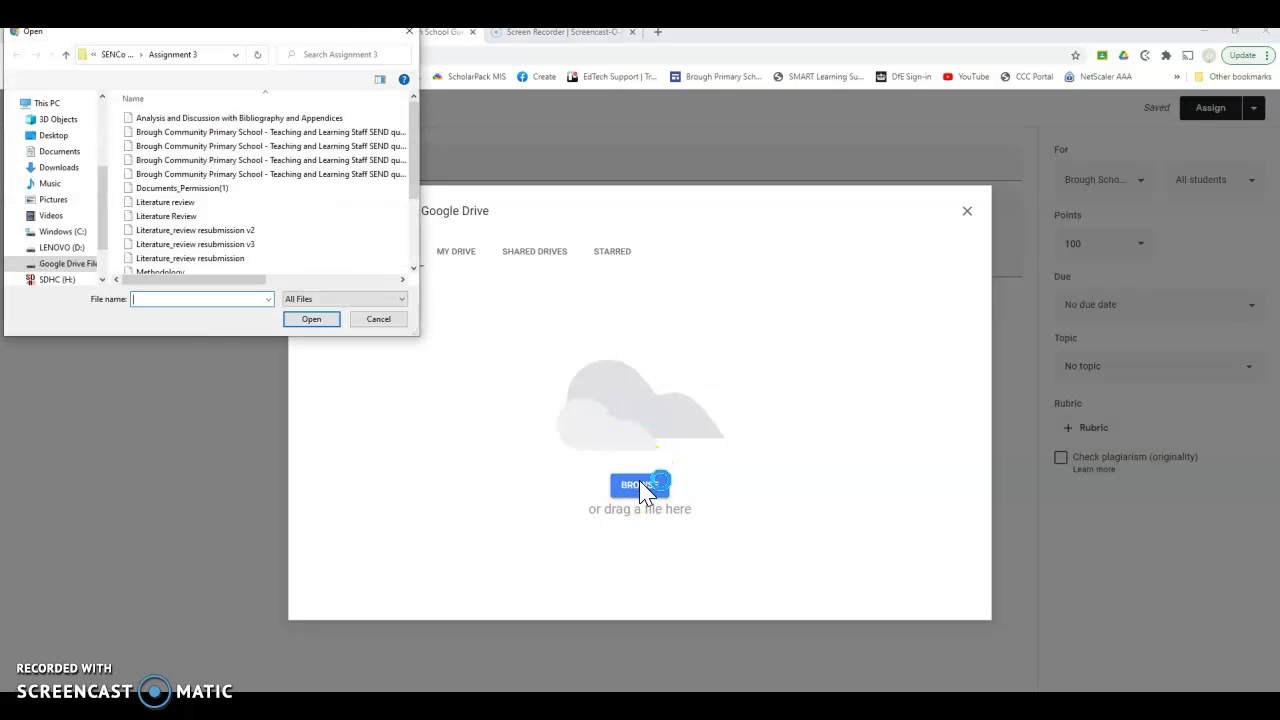
{"action": "left_click", "coordinate": [58, 167]}
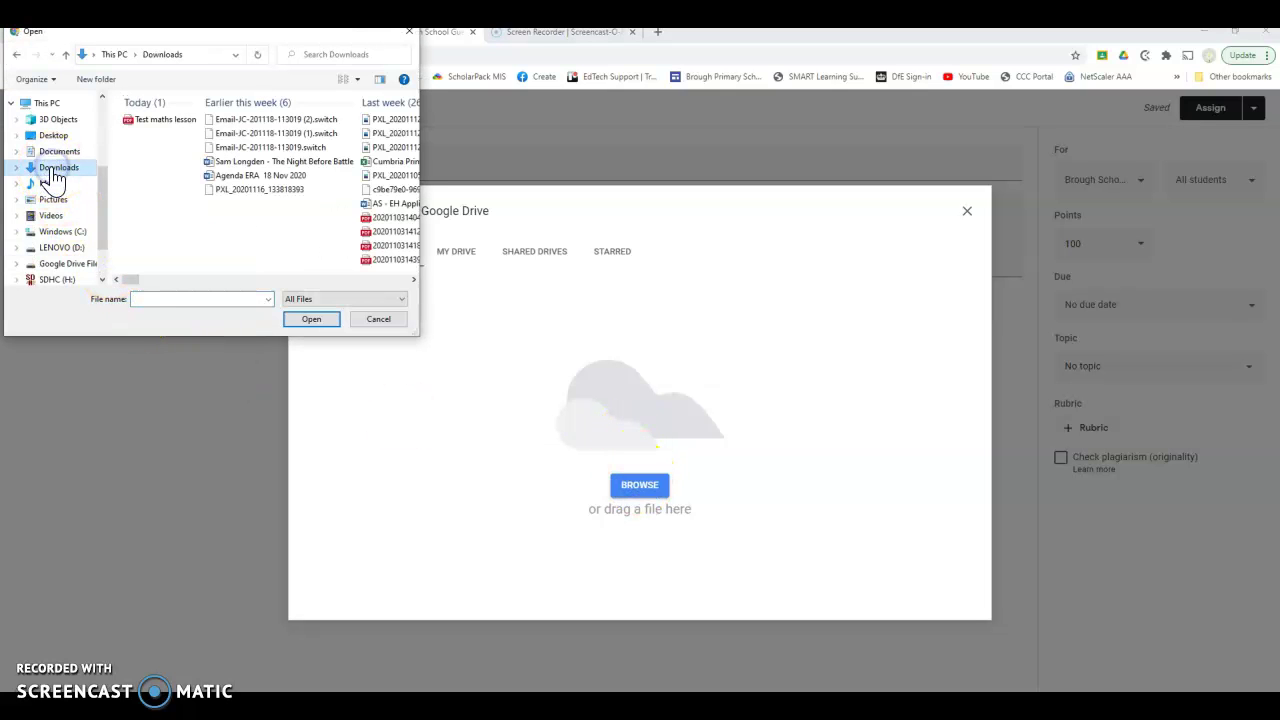
{"action": "double_click", "coordinate": [155, 121]}
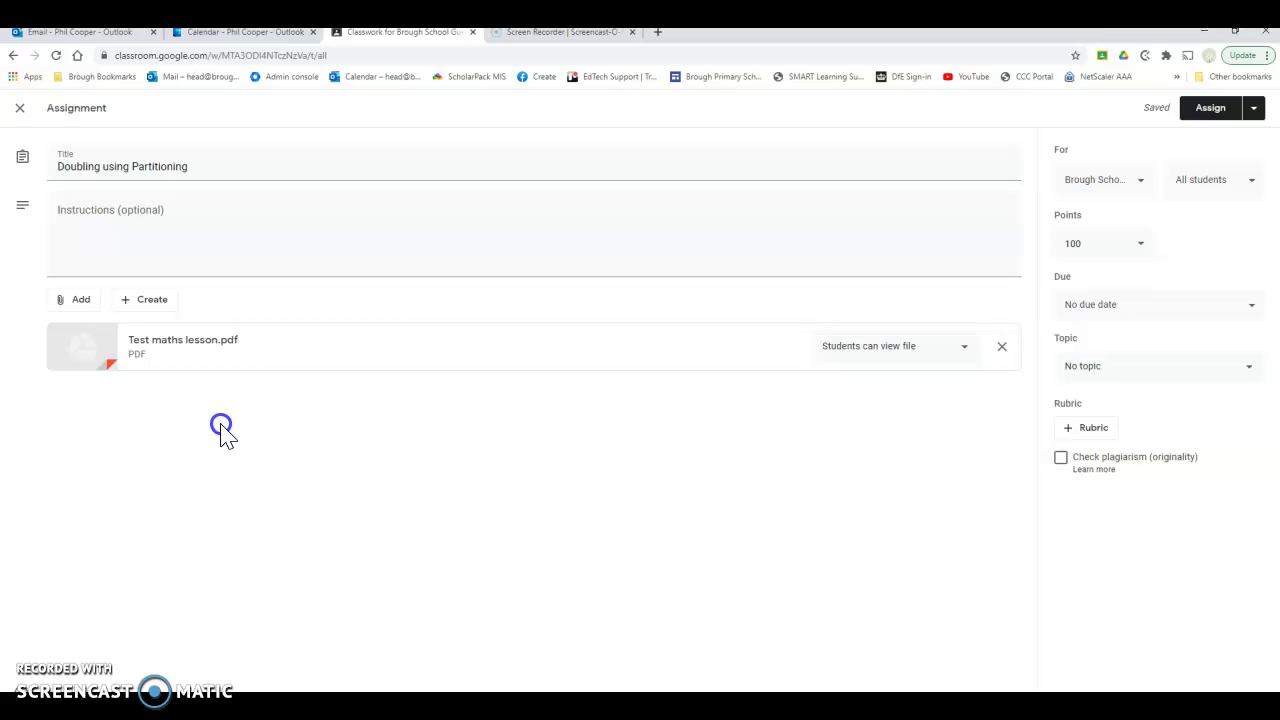
{"action": "left_click", "coordinate": [154, 301]}
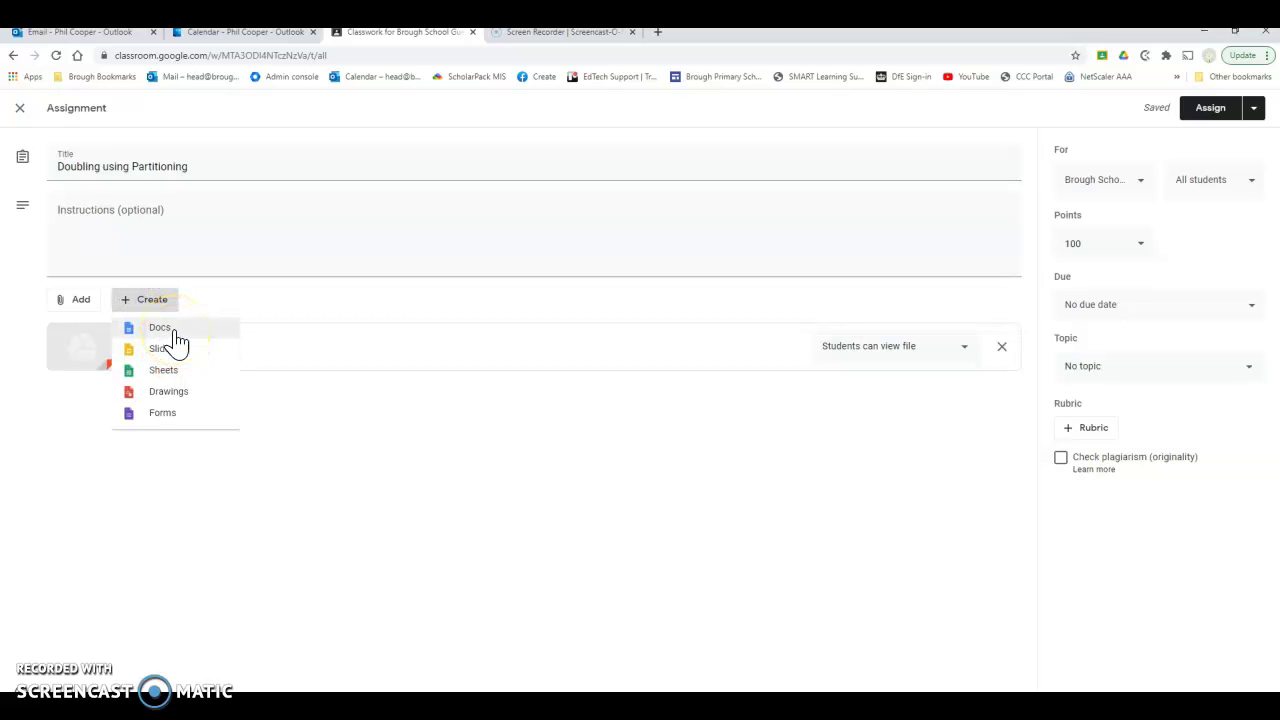
{"action": "left_click", "coordinate": [203, 303]}
{"action": "left_click", "coordinate": [205, 316]}
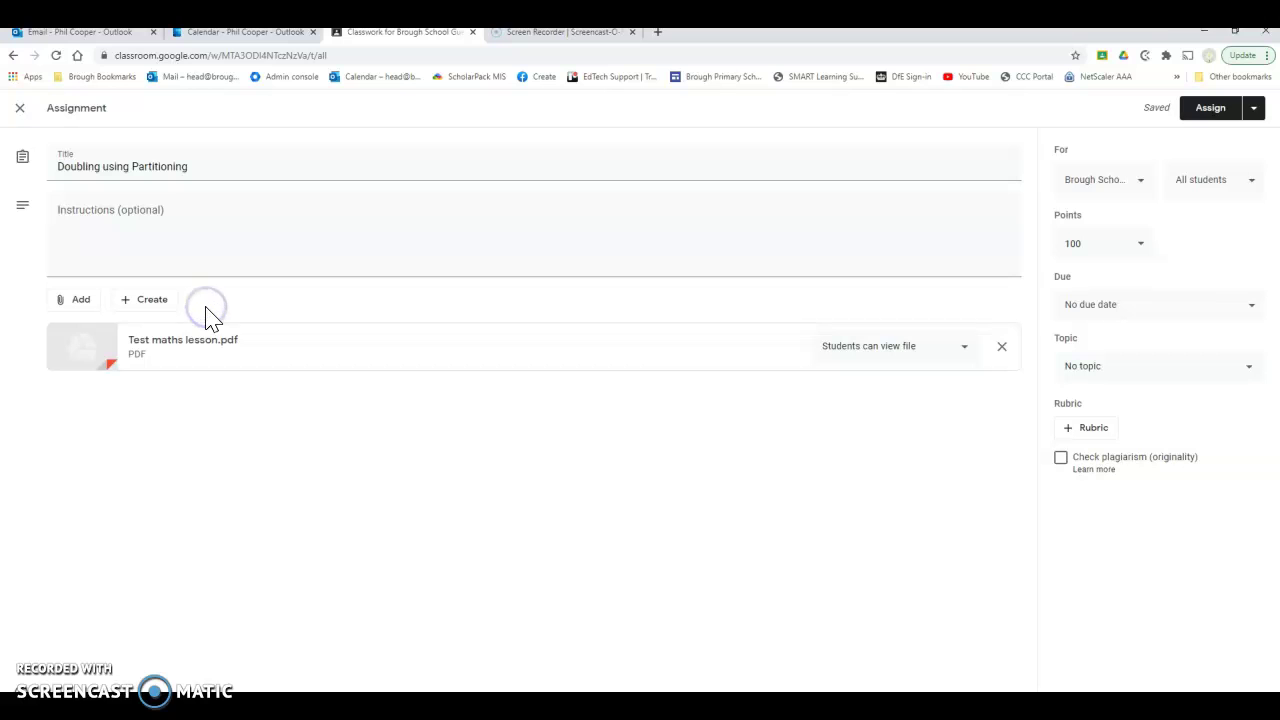
- Attach the "Doubling 2 and 3 digit numbers" document from the teacher's maths folder under Birch Class > Maths in the staff shared drive
{"action": "left_click", "coordinate": [90, 311]}
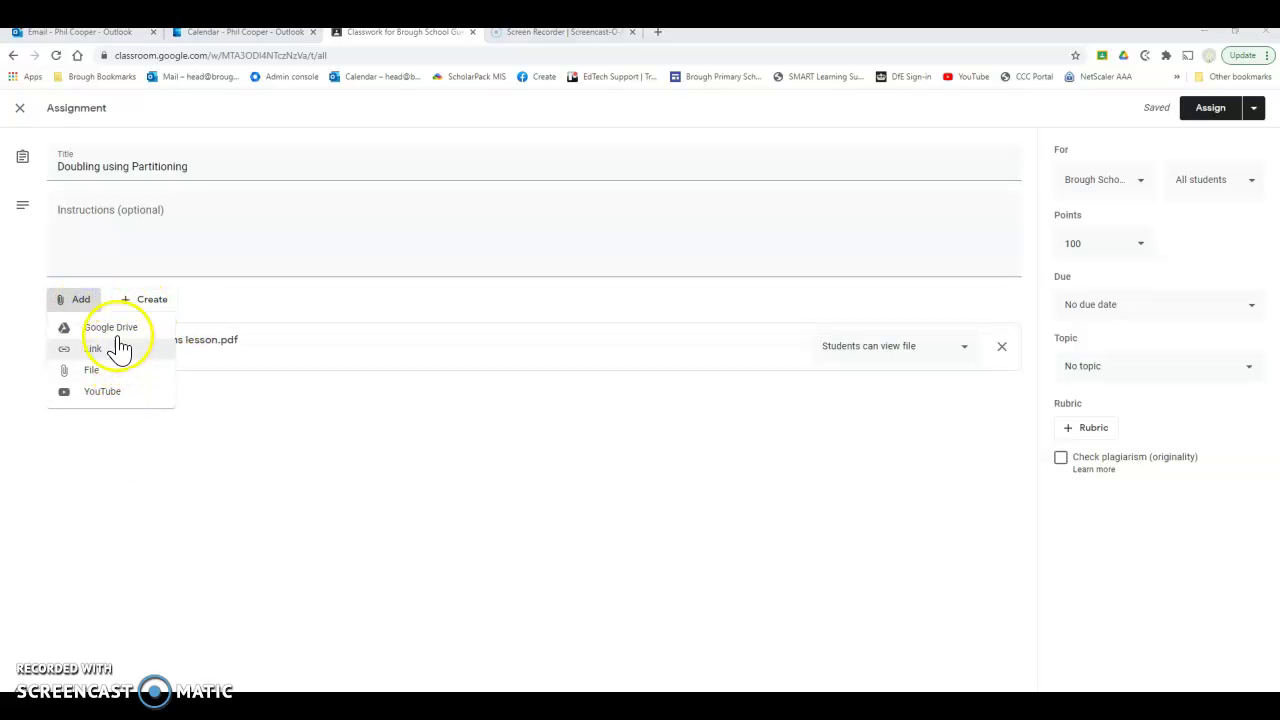
{"action": "left_click", "coordinate": [117, 331]}
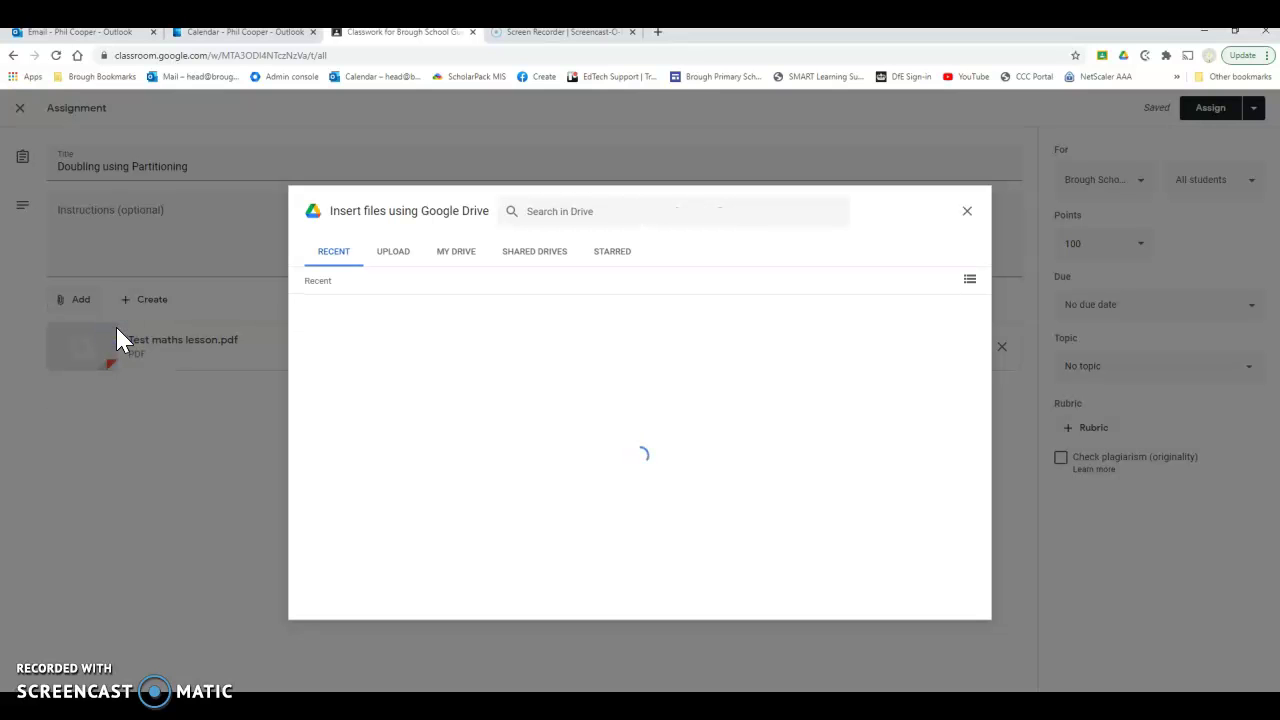
{"action": "left_click", "coordinate": [547, 258]}
{"action": "left_click", "coordinate": [682, 488]}
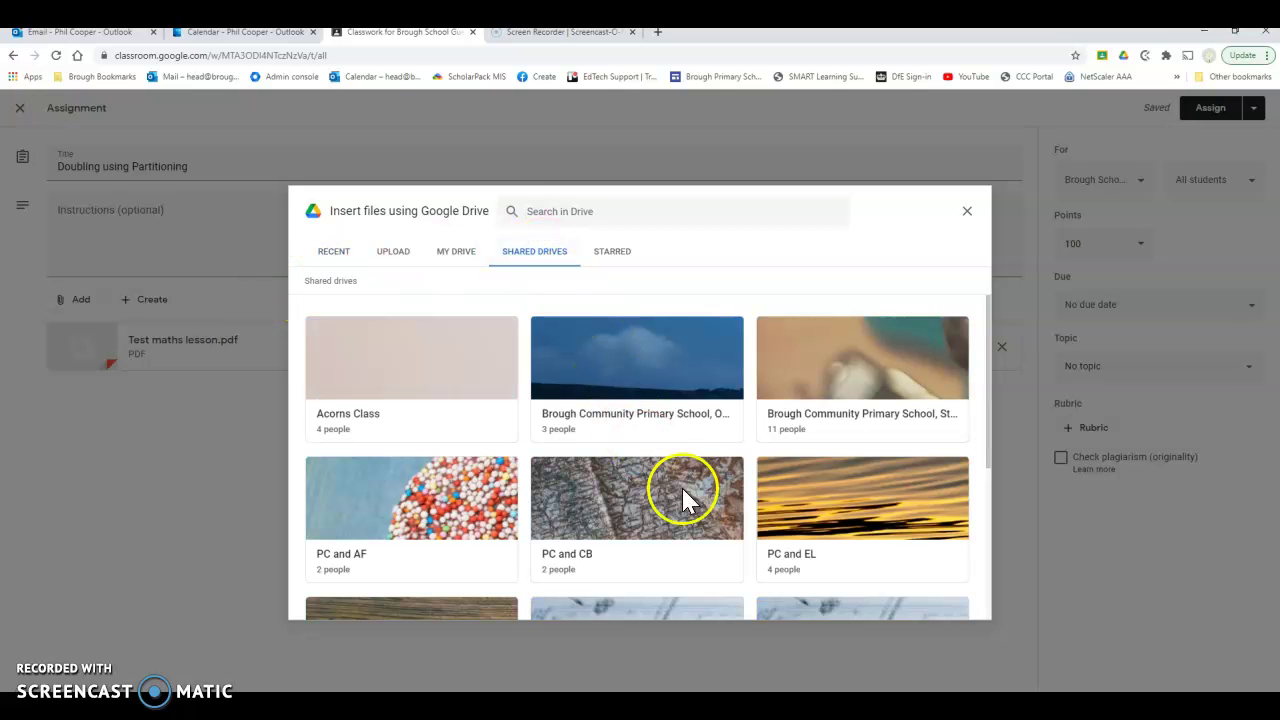
{"action": "left_click", "coordinate": [805, 424]}
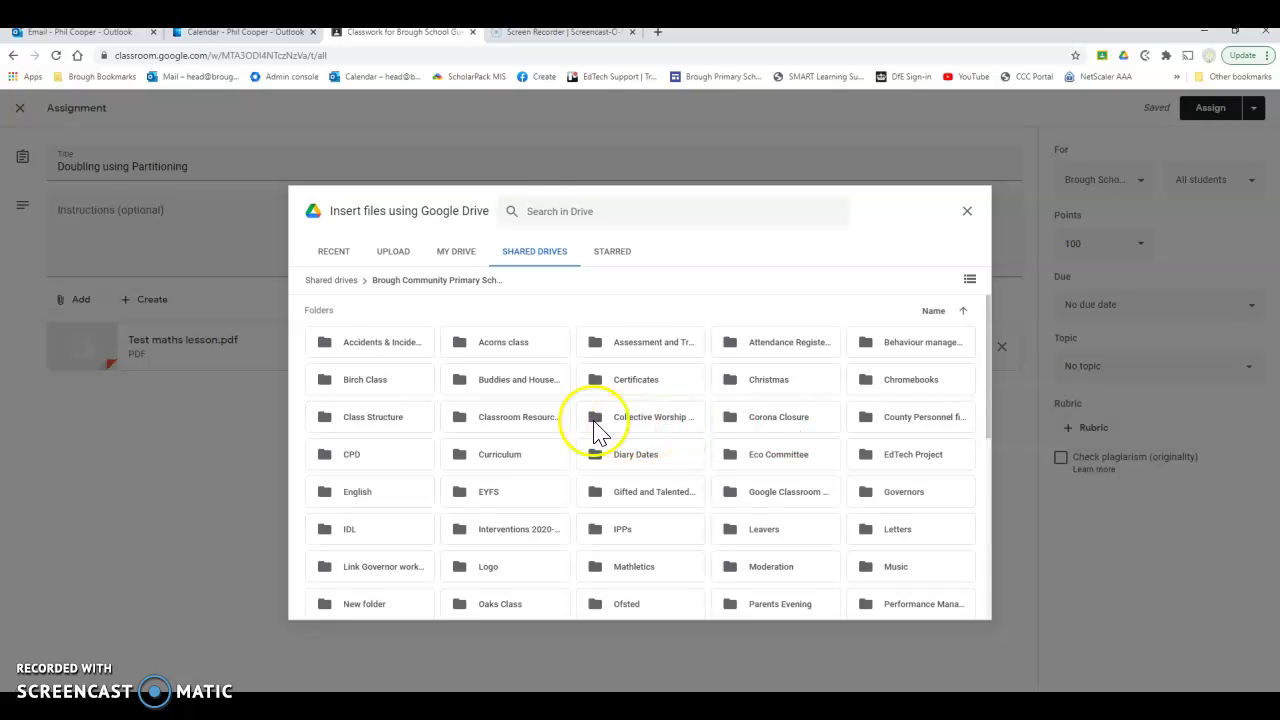
{"action": "left_click", "coordinate": [376, 388]}
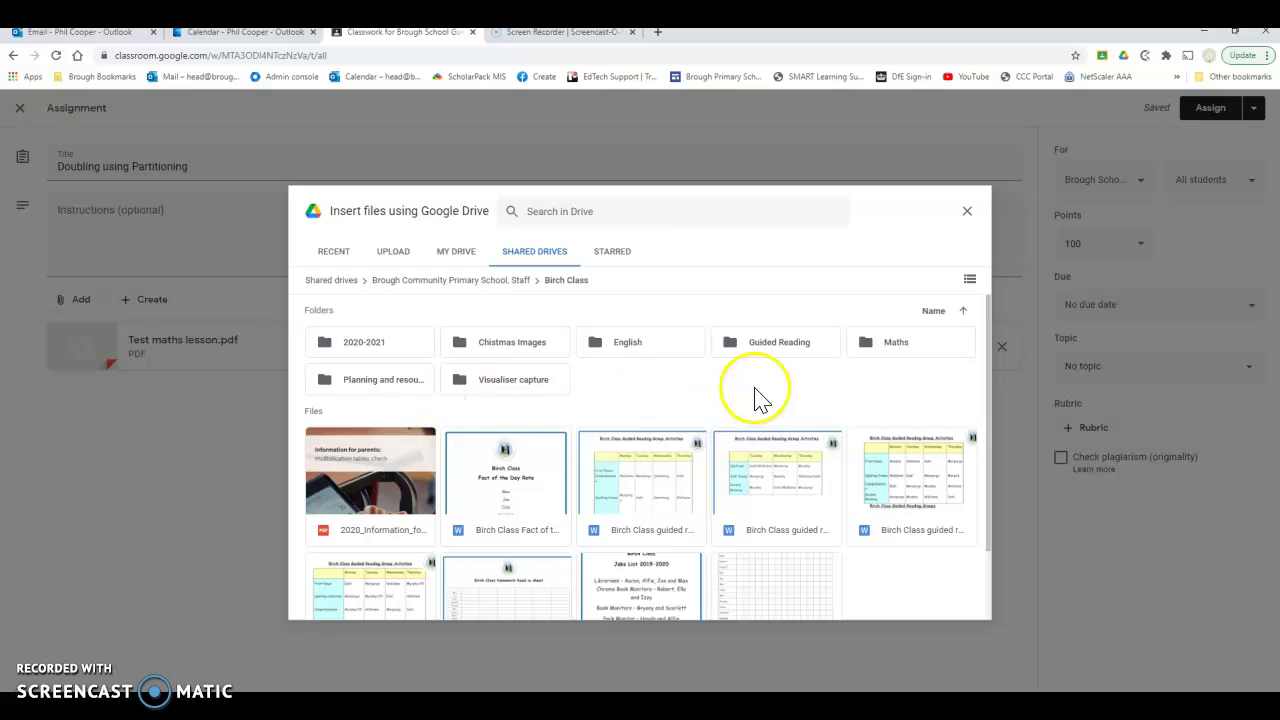
{"action": "left_click", "coordinate": [893, 342]}
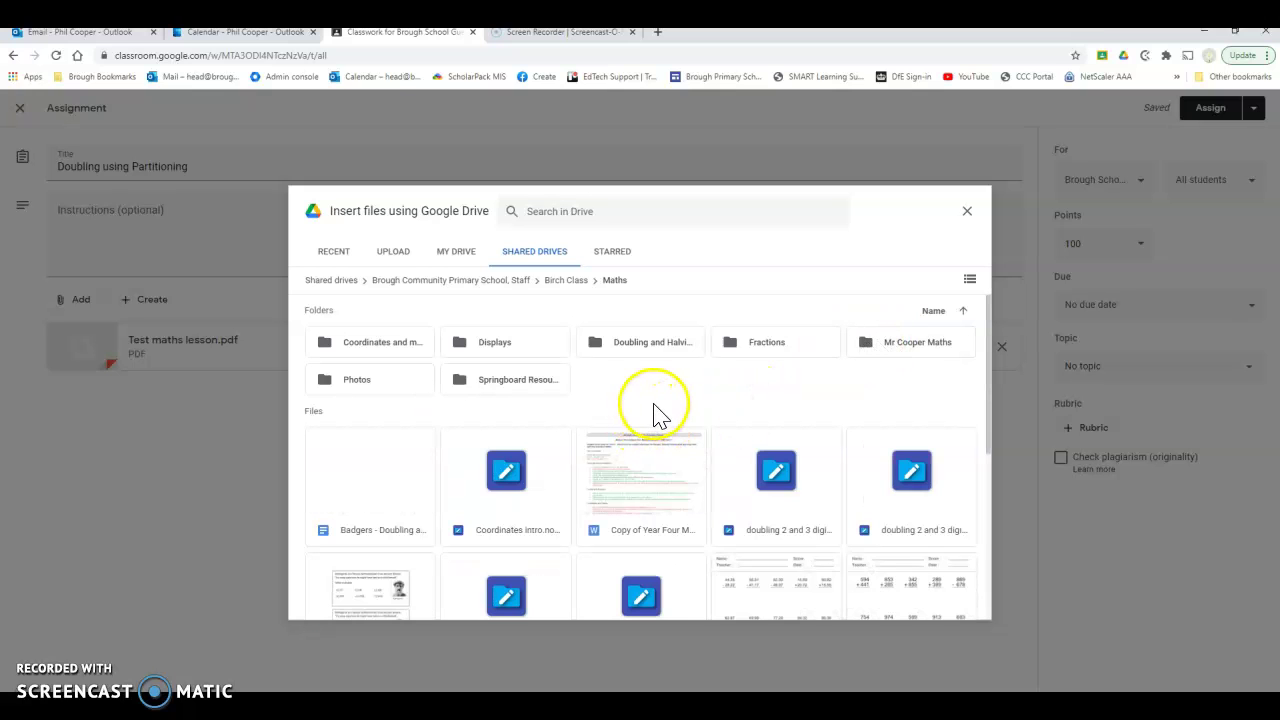
{"action": "left_click", "coordinate": [903, 342]}
{"action": "left_click", "coordinate": [903, 342]}
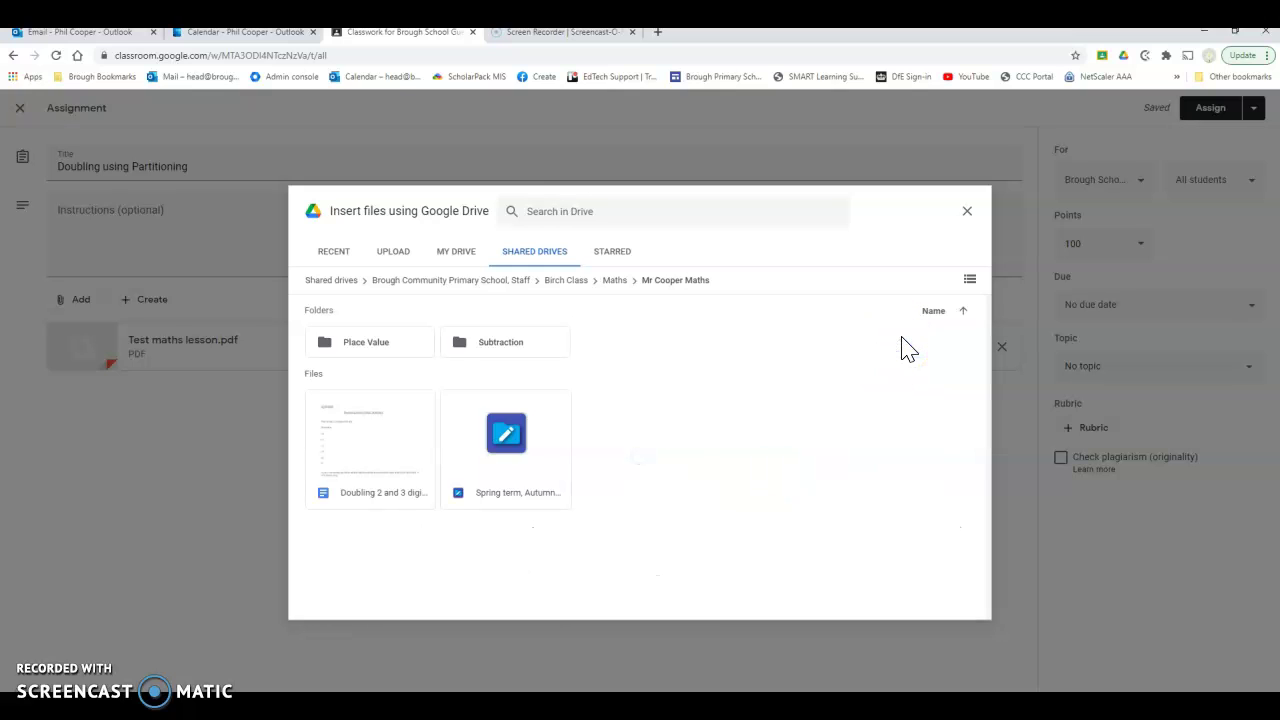
{"action": "double_click", "coordinate": [386, 471]}
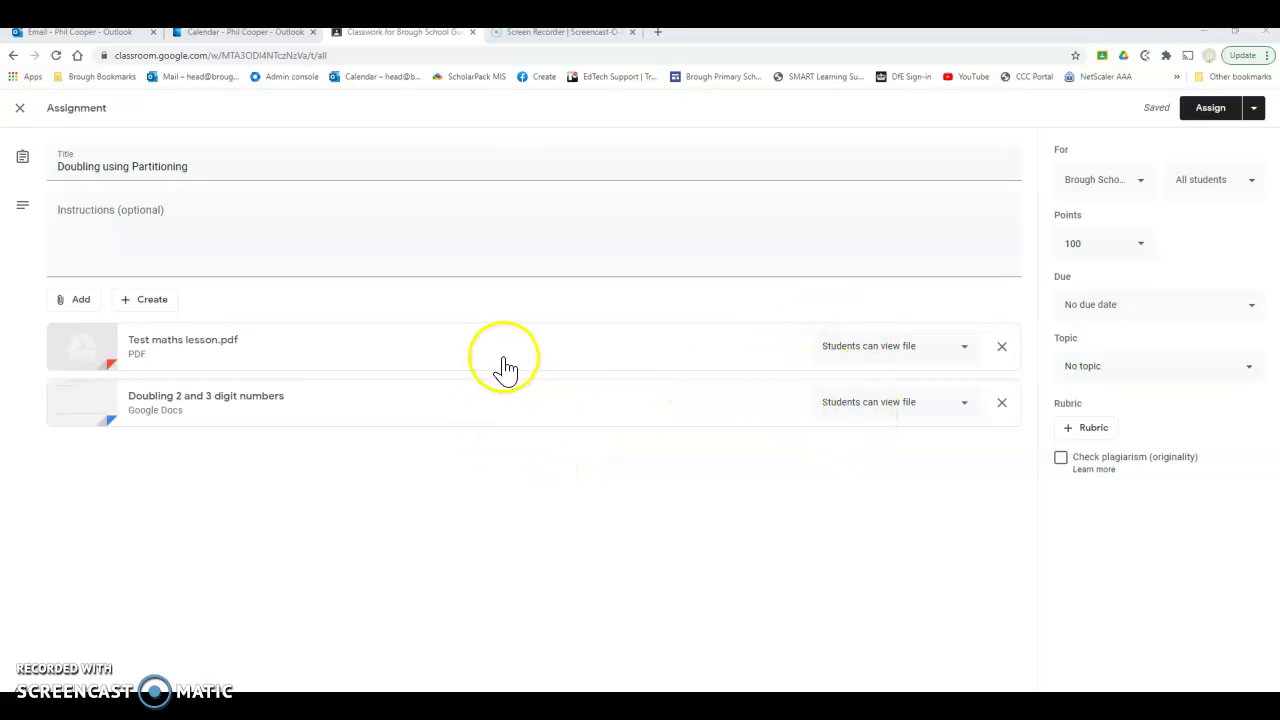
- Check the PDF's student access options and set the "Doubling 2 and 3 digit numbers" document to "Make a copy for each student"
{"action": "left_click", "coordinate": [970, 354]}
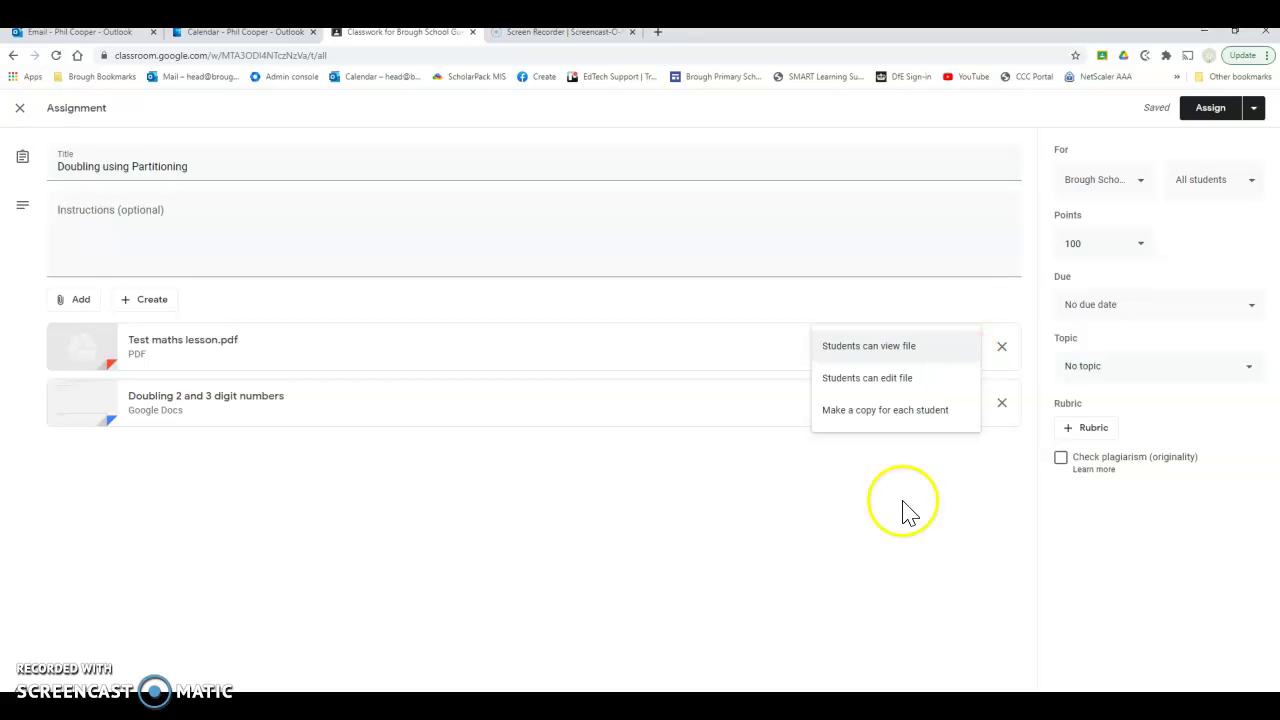
{"action": "left_click", "coordinate": [870, 538]}
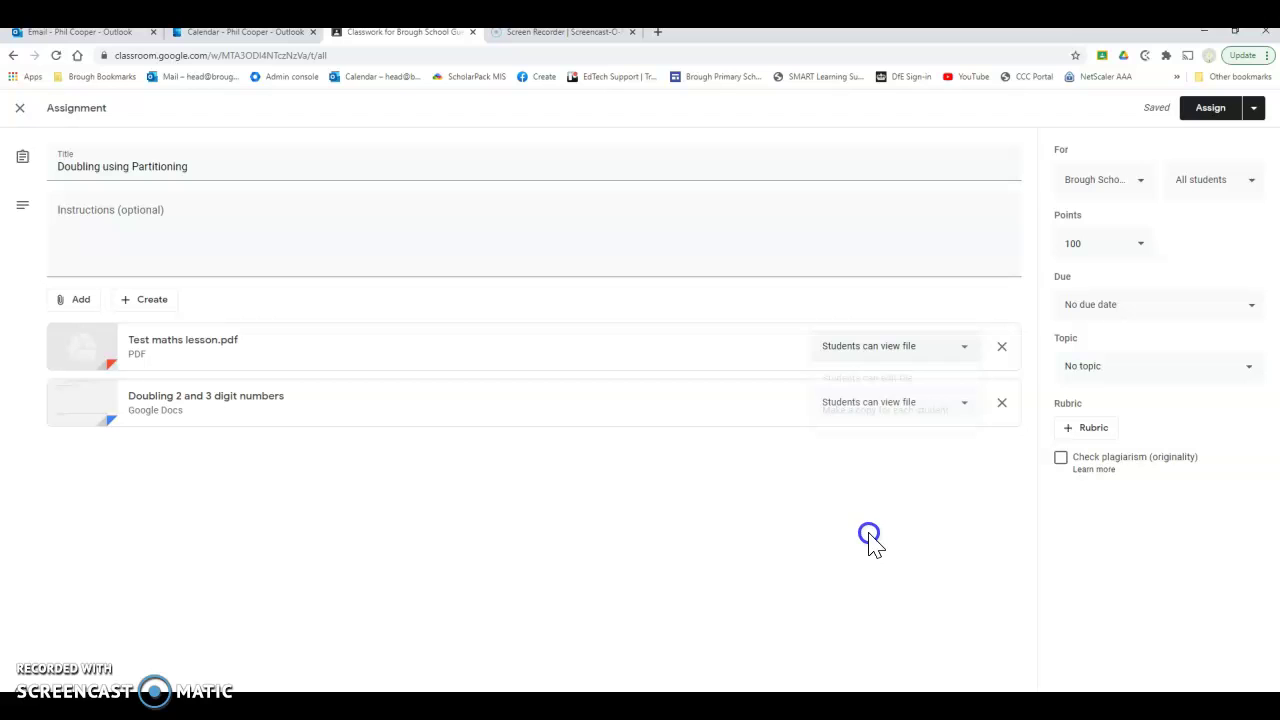
{"action": "left_click", "coordinate": [965, 404]}
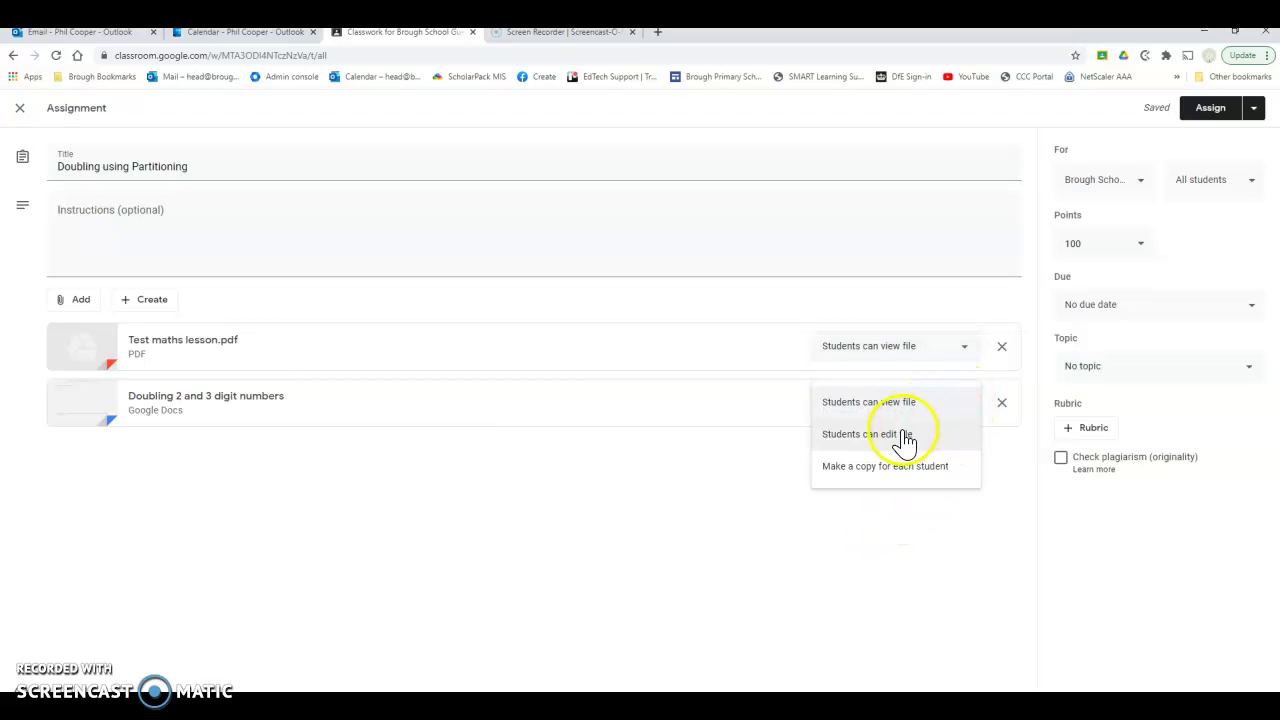
{"action": "left_click", "coordinate": [889, 478]}
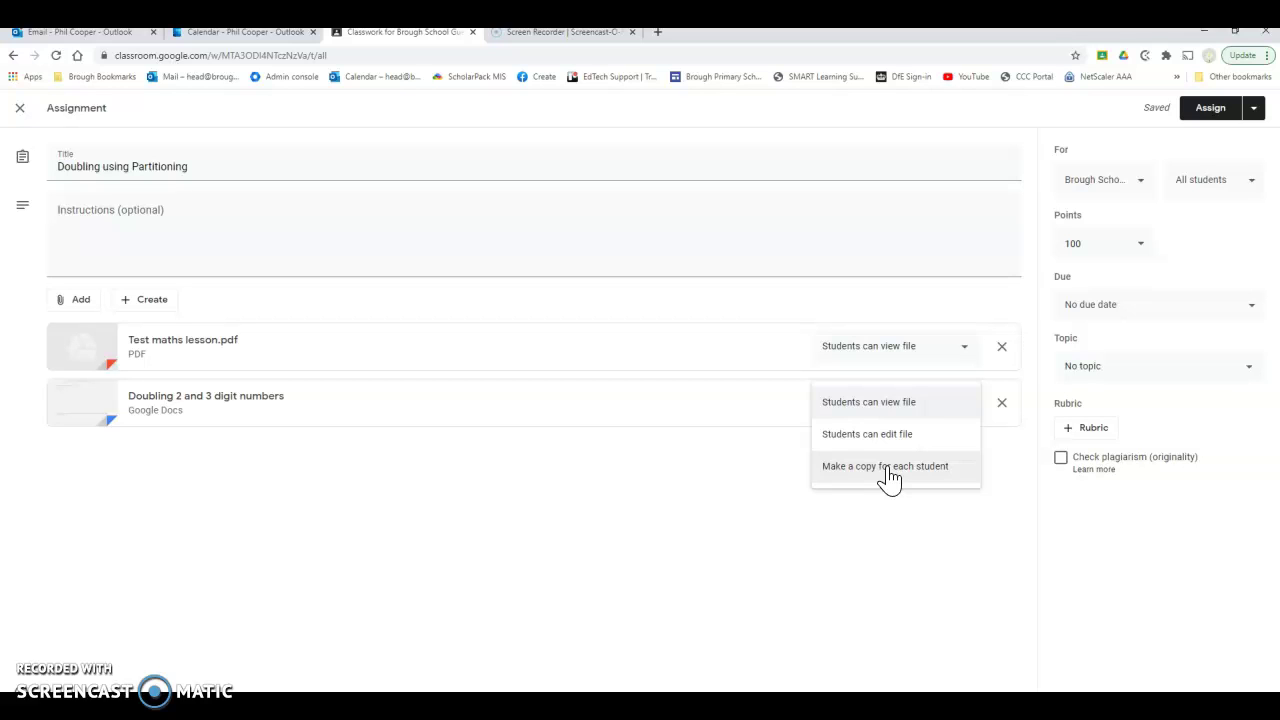
{"action": "left_click", "coordinate": [889, 476]}
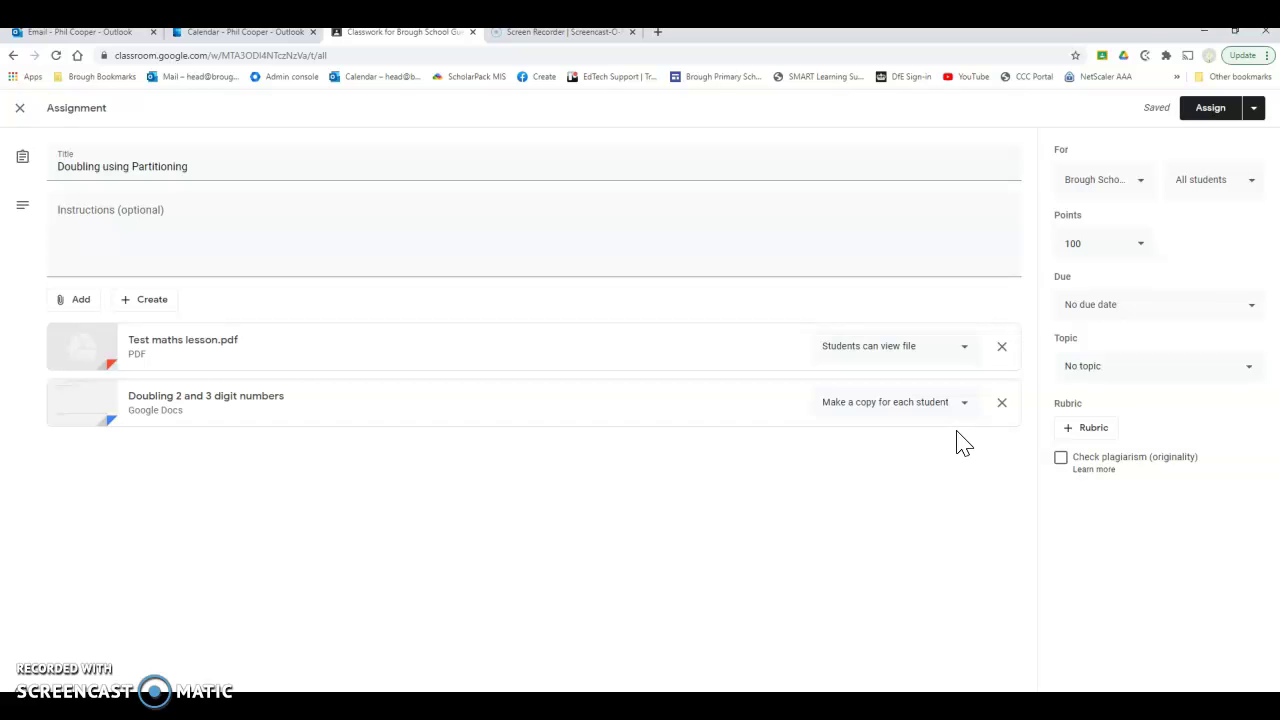
- Open the attached "Doubling 2 and 3 digit numbers" document to view its answer template
{"action": "left_click", "coordinate": [179, 400]}
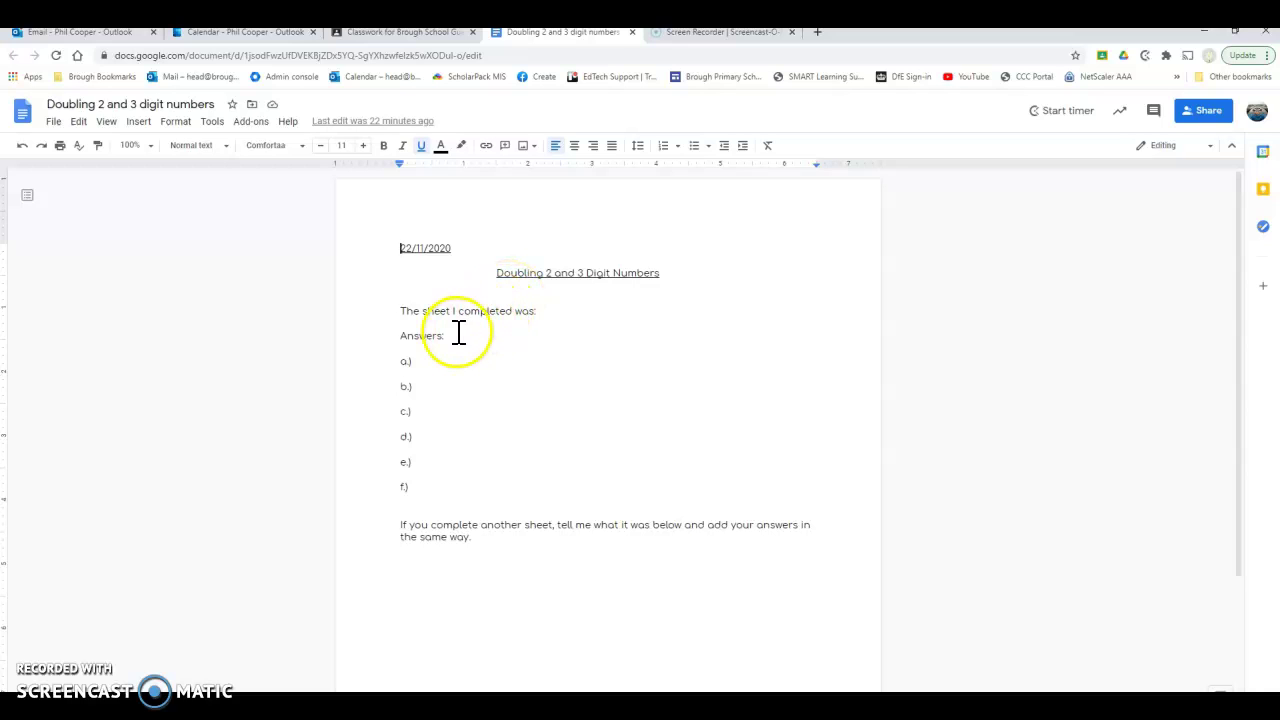
- Close the answer template document and return to the "Doubling using Partitioning" assignment draft
{"action": "left_click", "coordinate": [553, 311]}
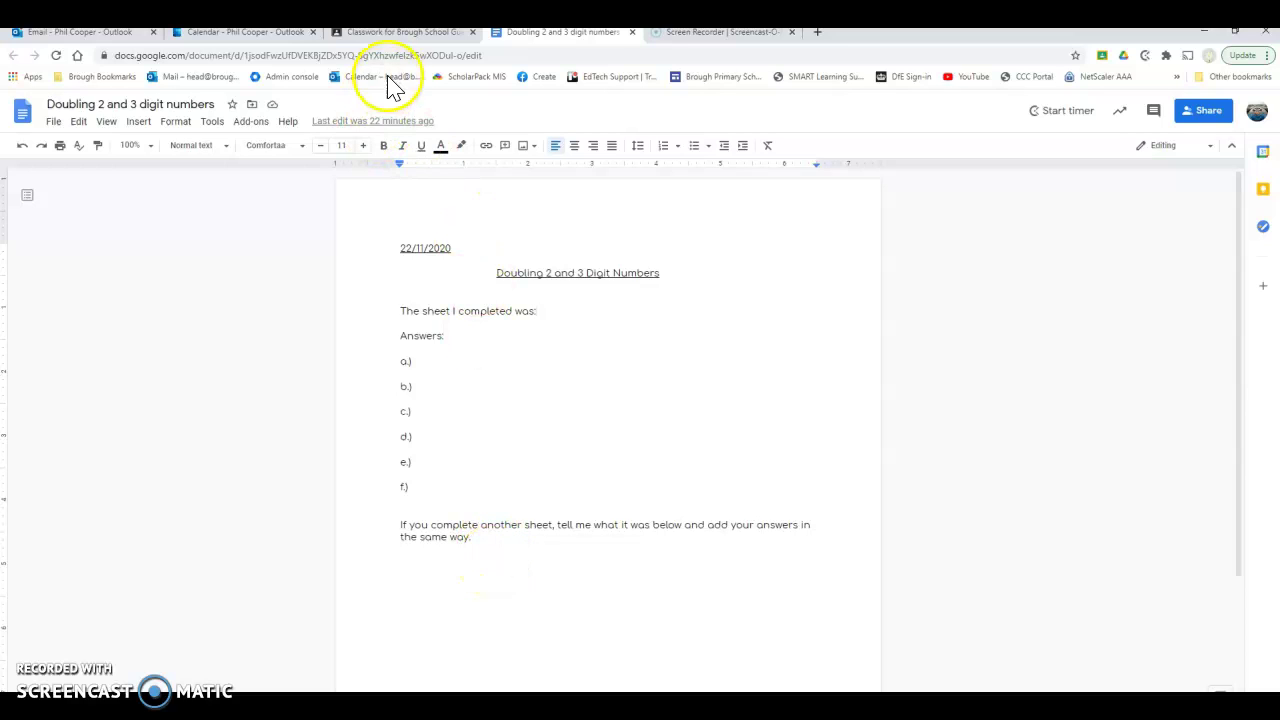
{"action": "left_click", "coordinate": [405, 40]}
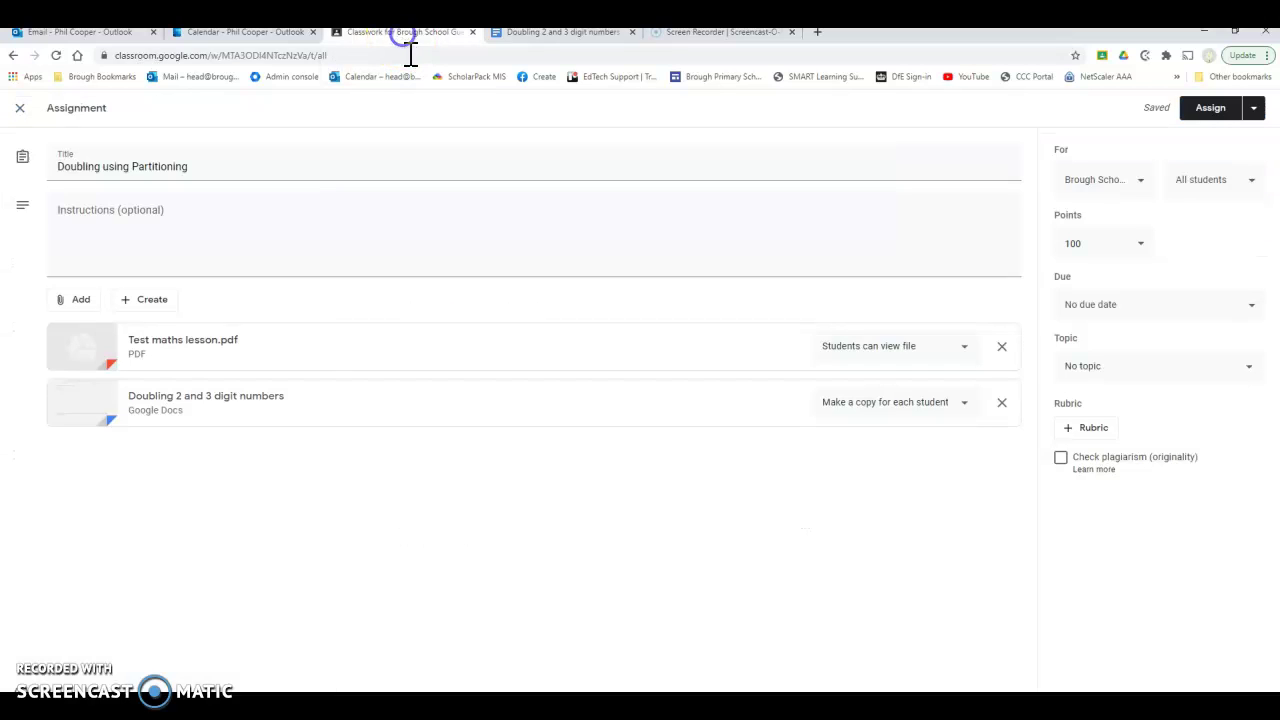
{"action": "left_click", "coordinate": [632, 33]}
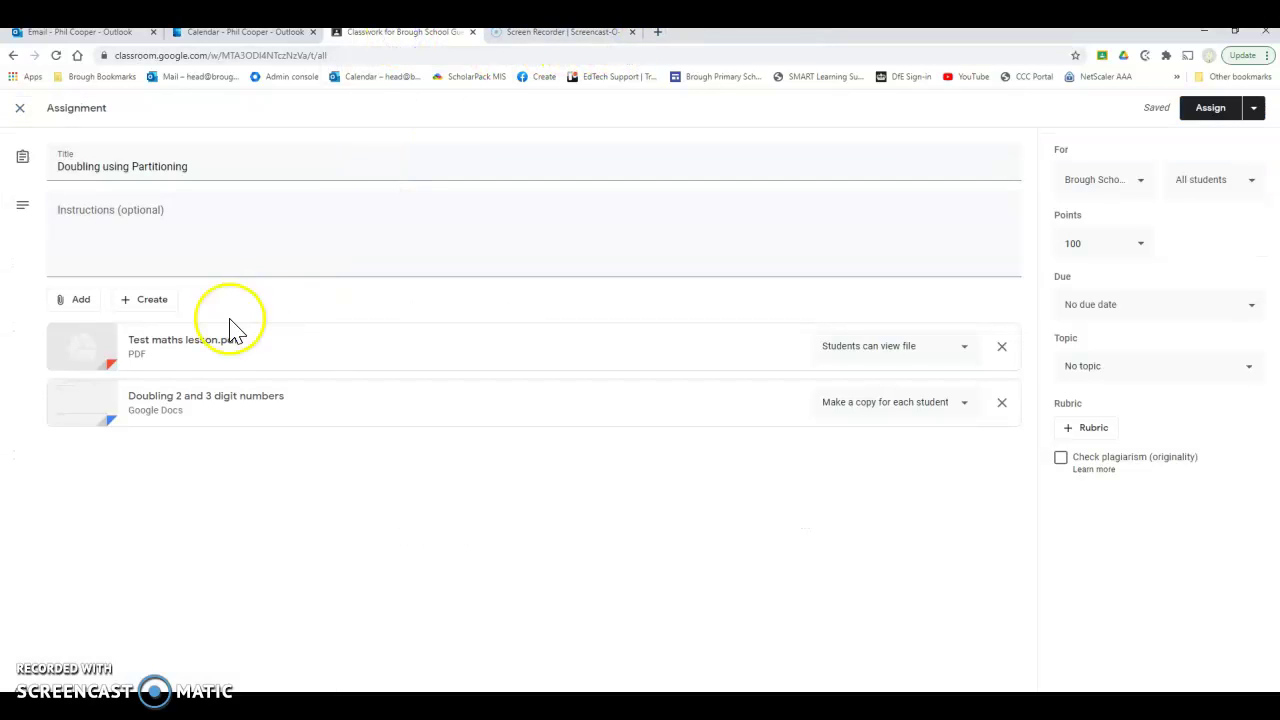
- Paste the prepared assignment instructions on watching the video, choosing a set of doubling questions, typing answers in the Google Doc and turning the work in
{"action": "left_click", "coordinate": [94, 209]}
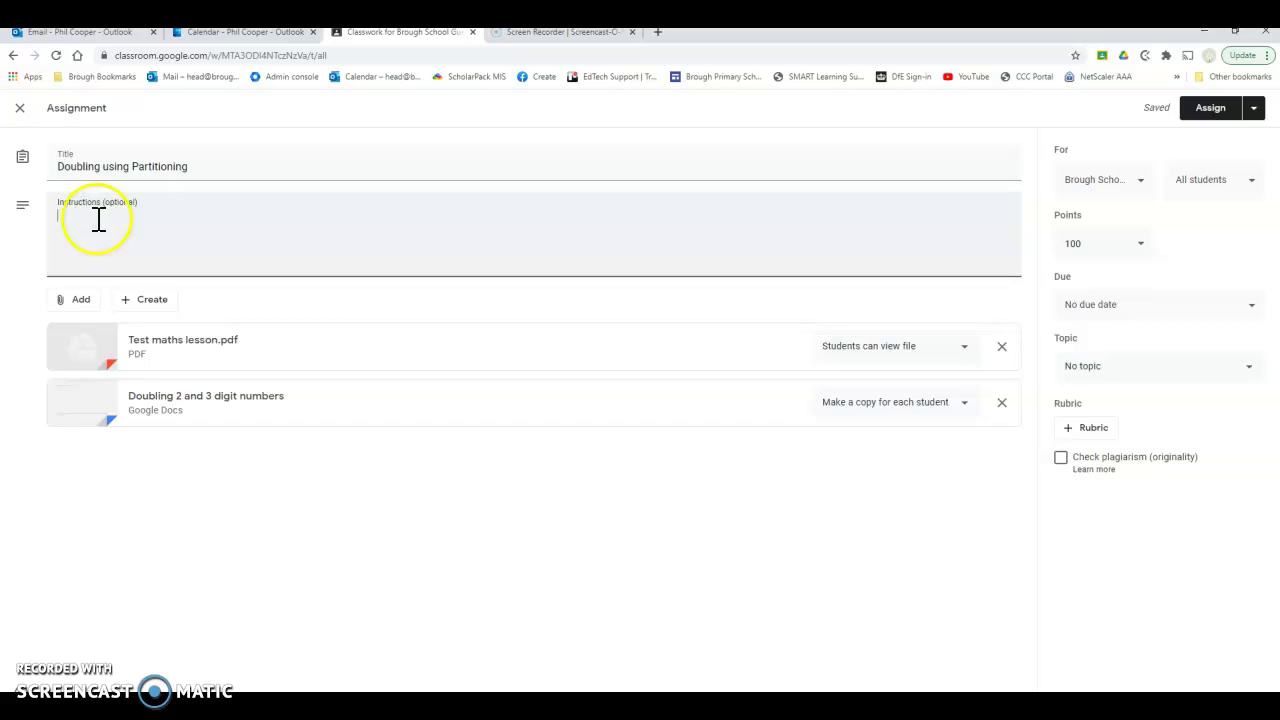
{"action": "left_click", "coordinate": [91, 229]}
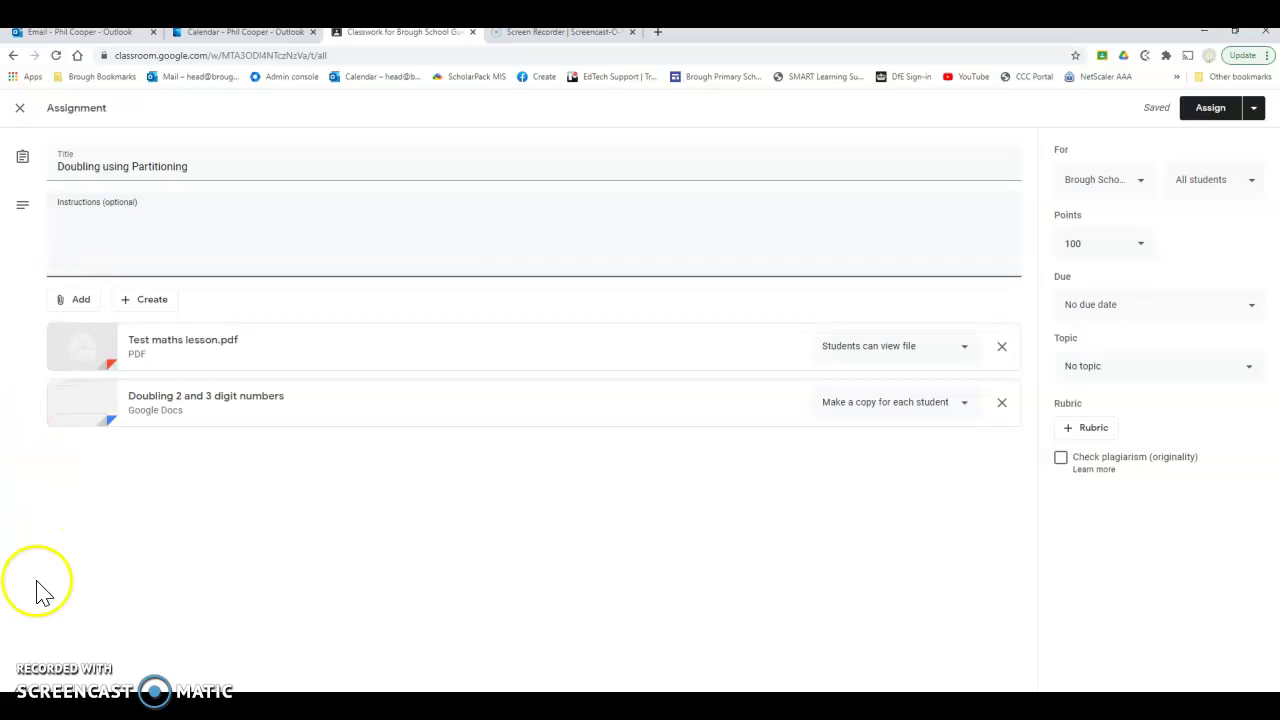
{"action": "key", "text": "ctrl+v"}
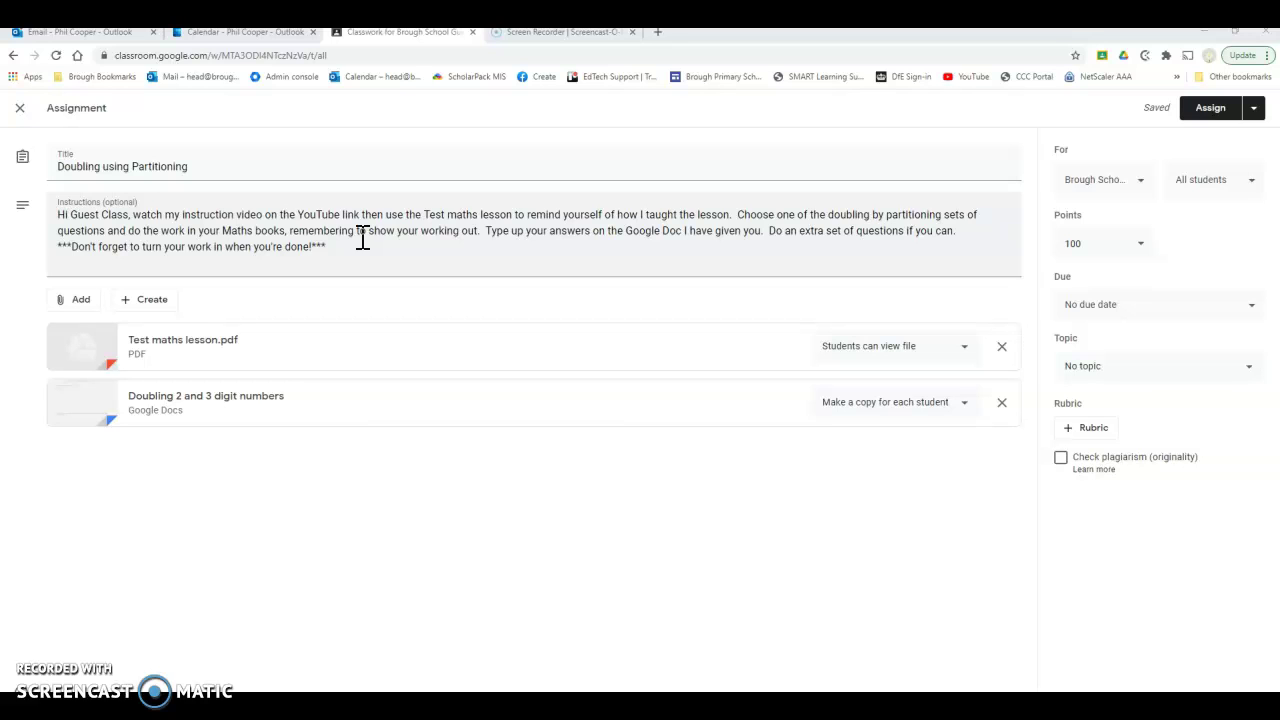
{"action": "left_click", "coordinate": [472, 230]}
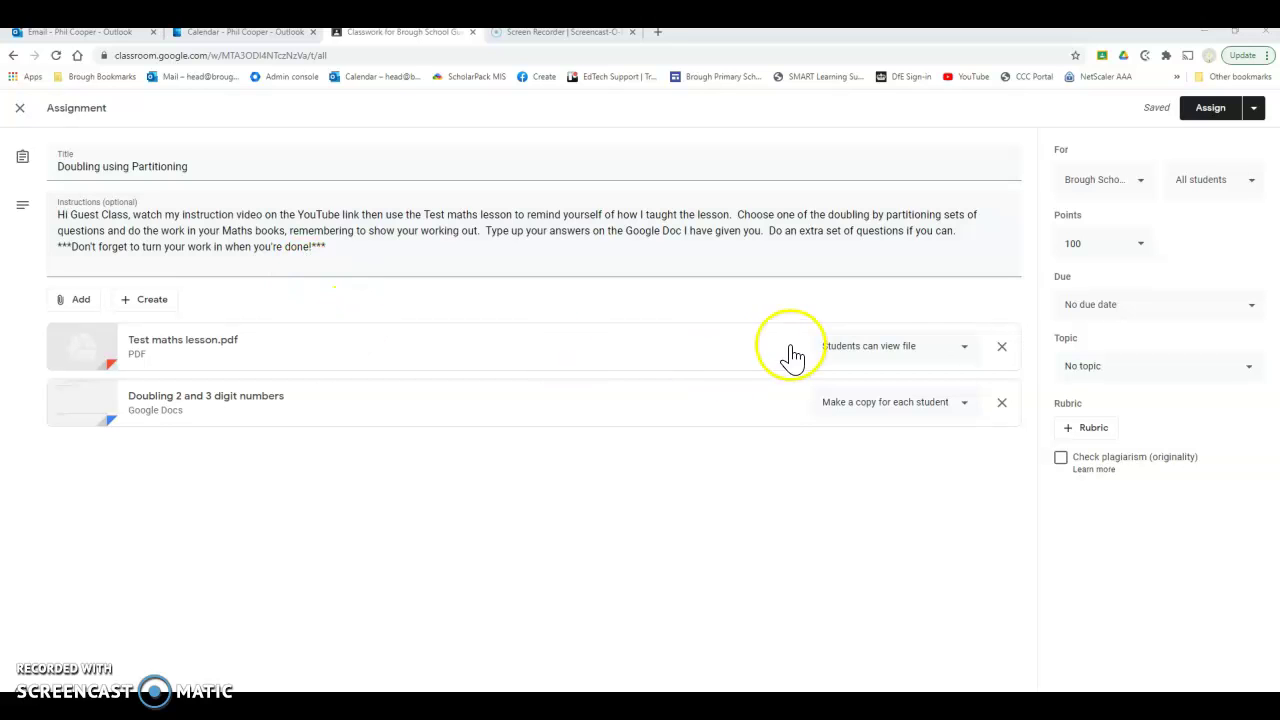
- Check which classes and students the assignment can be given to, keeping the current selection
{"action": "left_click", "coordinate": [1143, 185]}
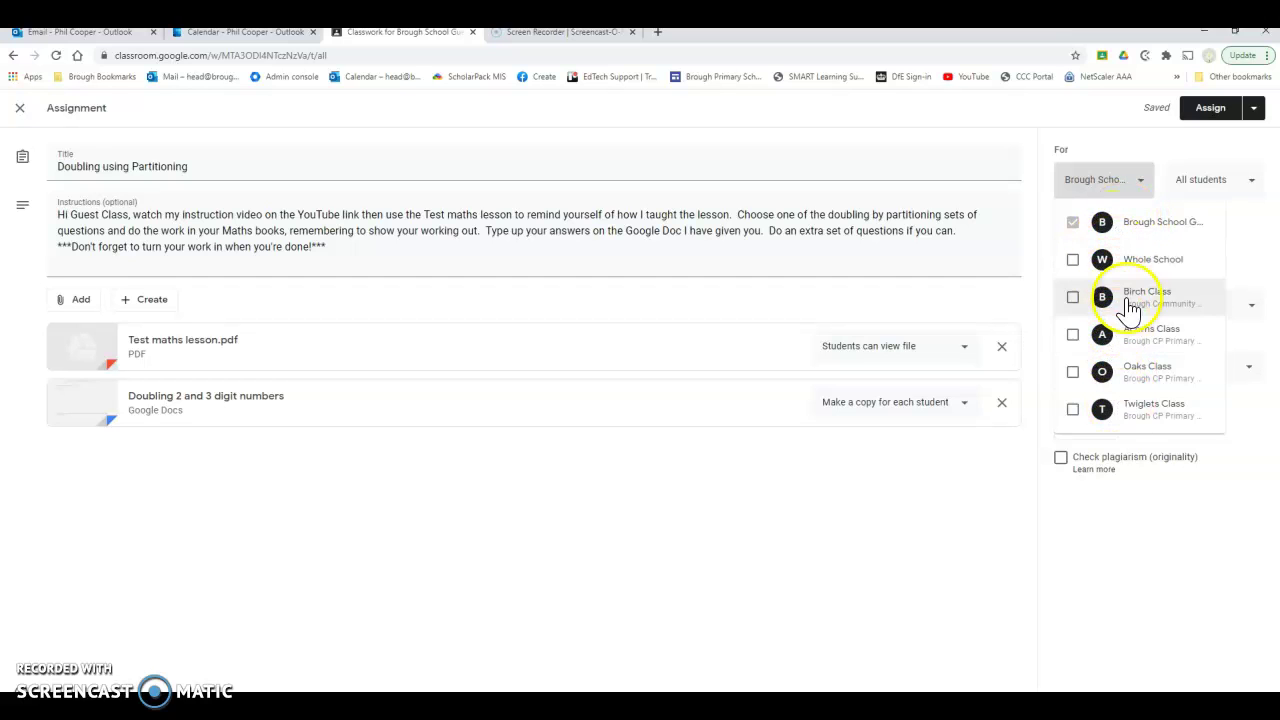
{"action": "left_click", "coordinate": [1133, 186]}
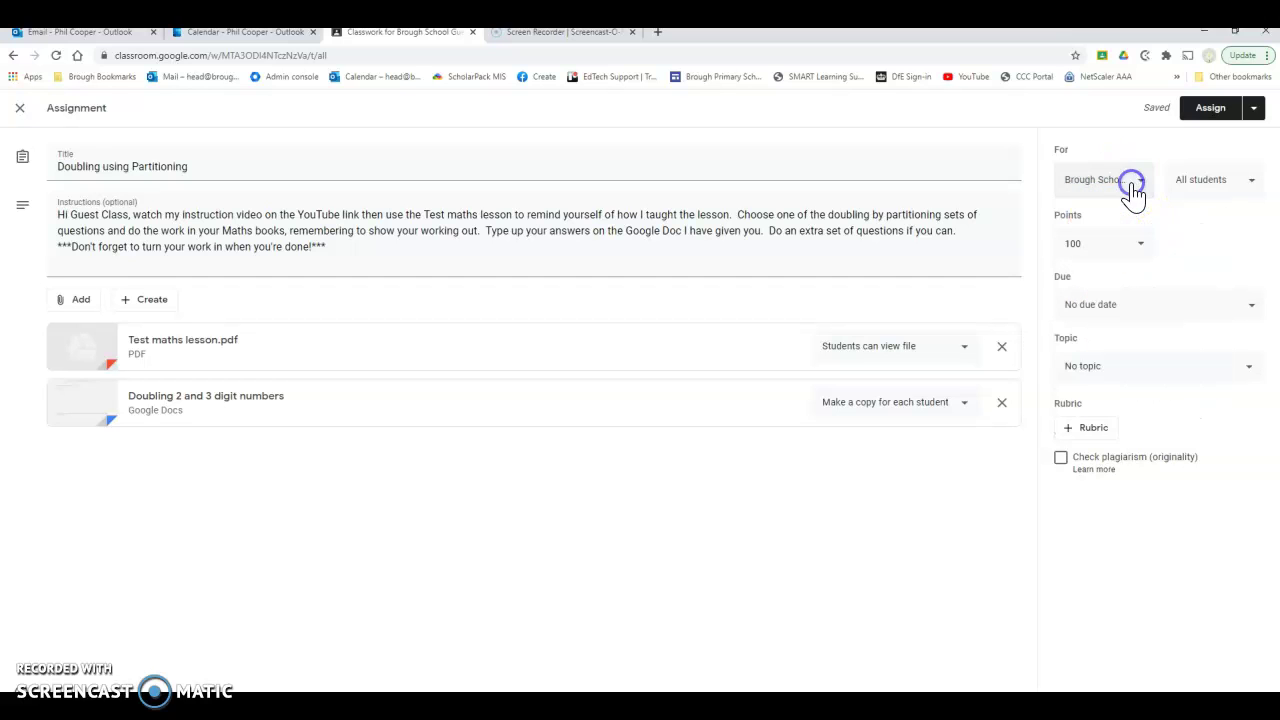
{"action": "left_click", "coordinate": [1245, 182]}
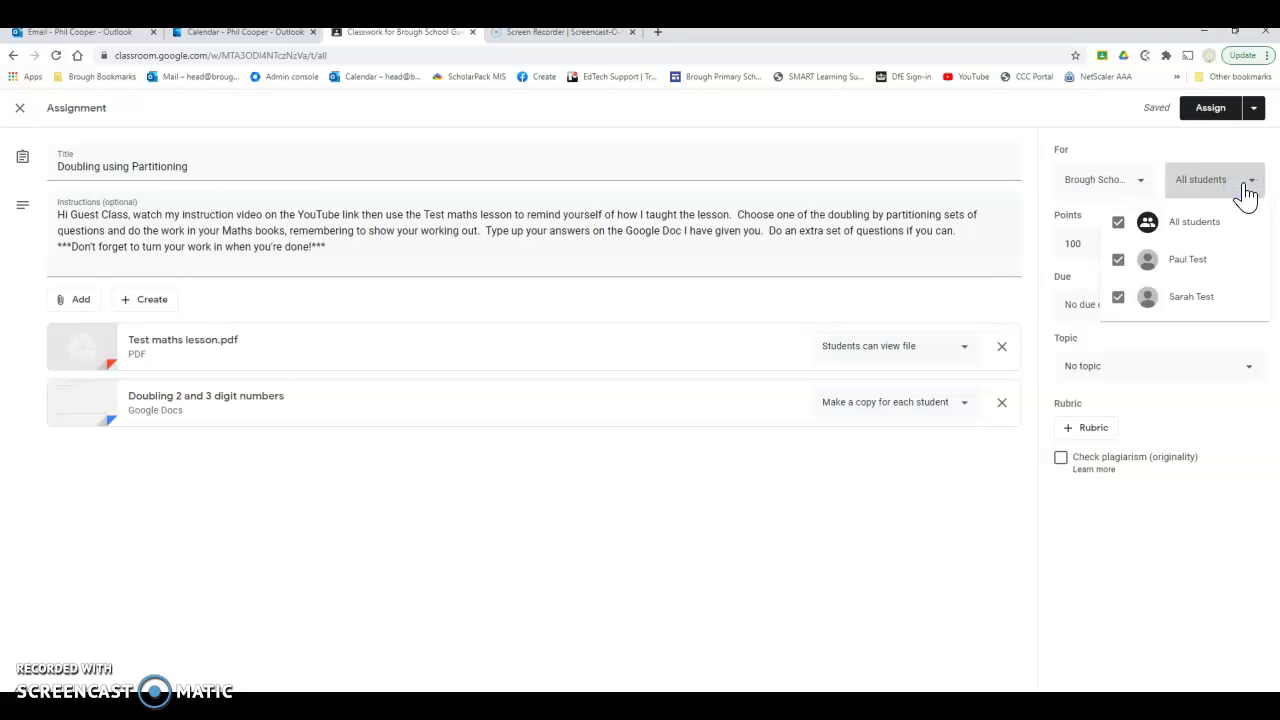
{"action": "left_click", "coordinate": [1245, 186]}
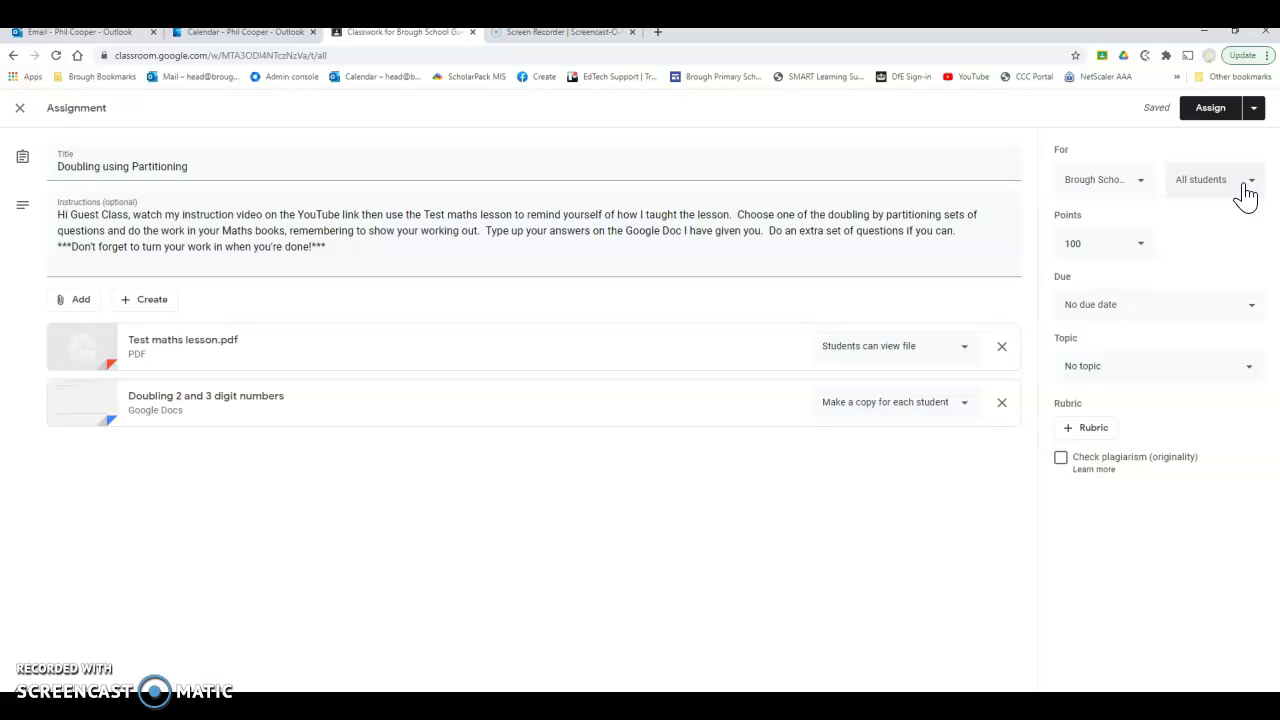
- Set the assignment's points to 6
{"action": "left_click", "coordinate": [1141, 244]}
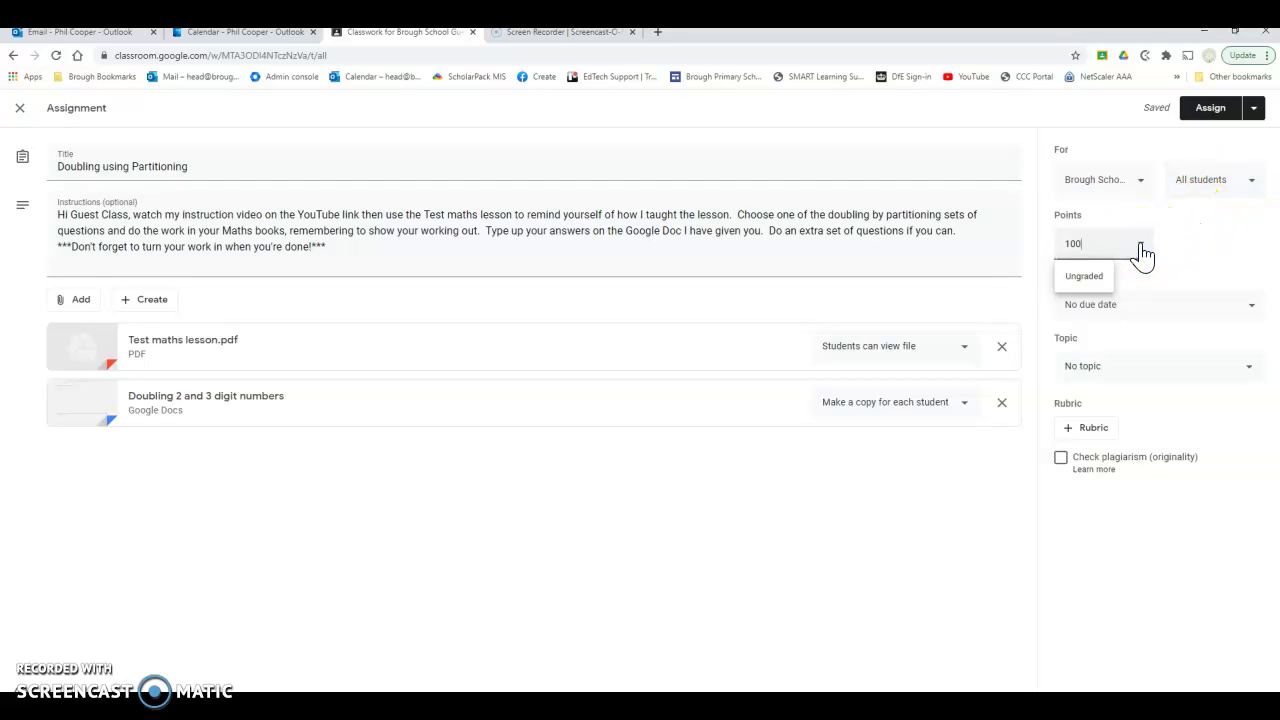
{"action": "key", "text": "BackSpace"}
{"action": "key", "text": "BackSpace"}
{"action": "type", "text": "6"}
{"action": "left_click", "coordinate": [1186, 243]}
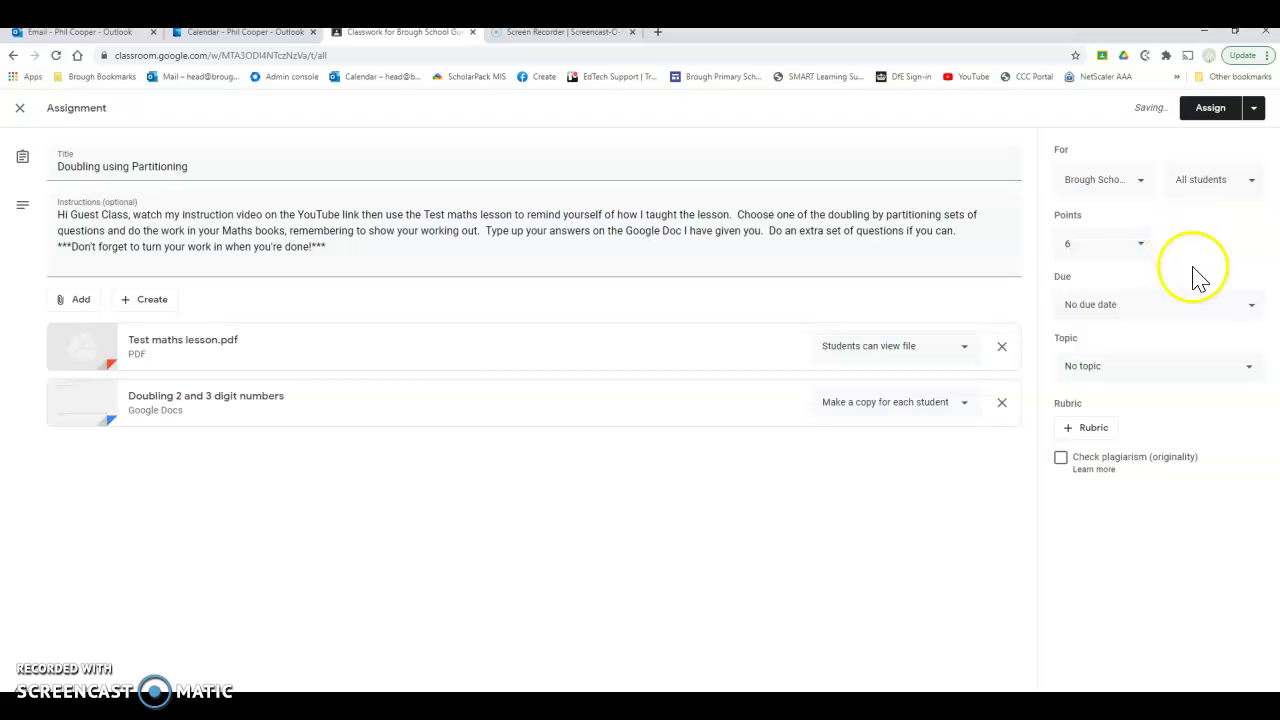
- Set the assignment's due date to Nov 23, 2020 and its topic to Maths
{"action": "left_click", "coordinate": [1199, 309]}
{"action": "left_click", "coordinate": [1196, 360]}
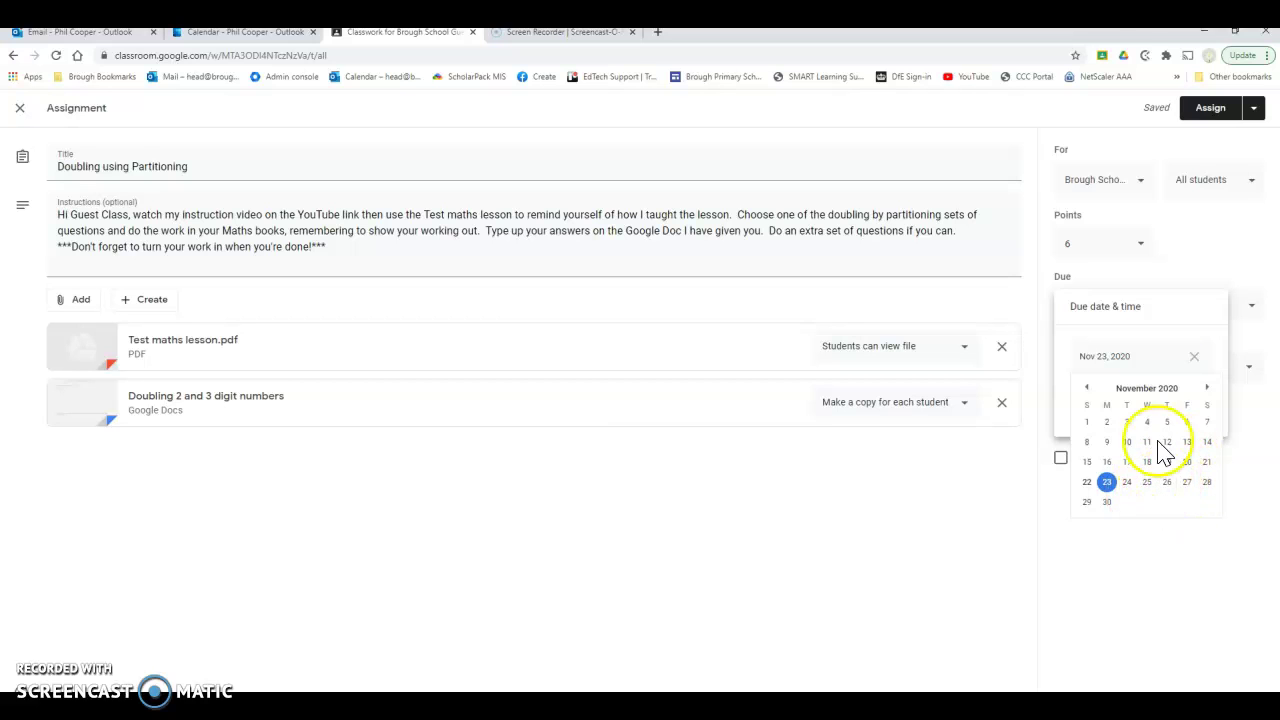
{"action": "left_click", "coordinate": [1198, 272]}
{"action": "left_click", "coordinate": [1234, 372]}
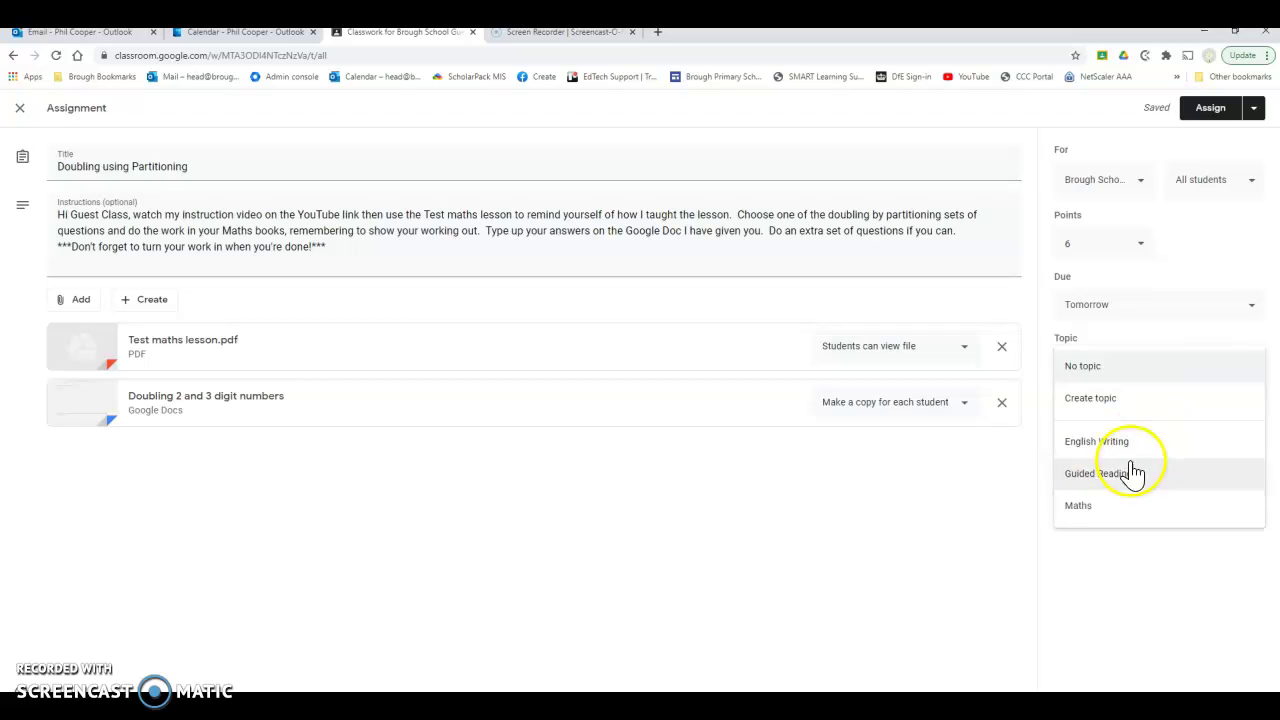
{"action": "left_click", "coordinate": [1092, 508]}
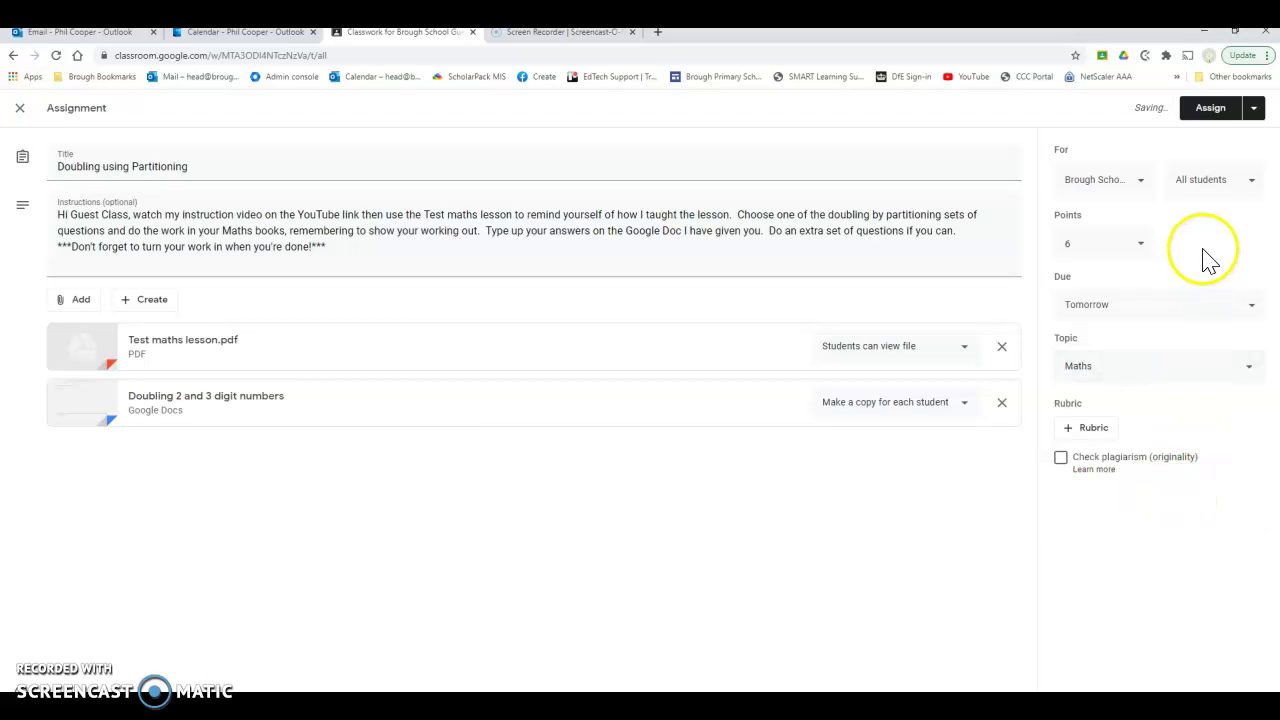
- Check the date and time options for scheduling the assignment, and close them without scheduling
{"action": "left_click", "coordinate": [1253, 108]}
{"action": "left_click", "coordinate": [1217, 138]}
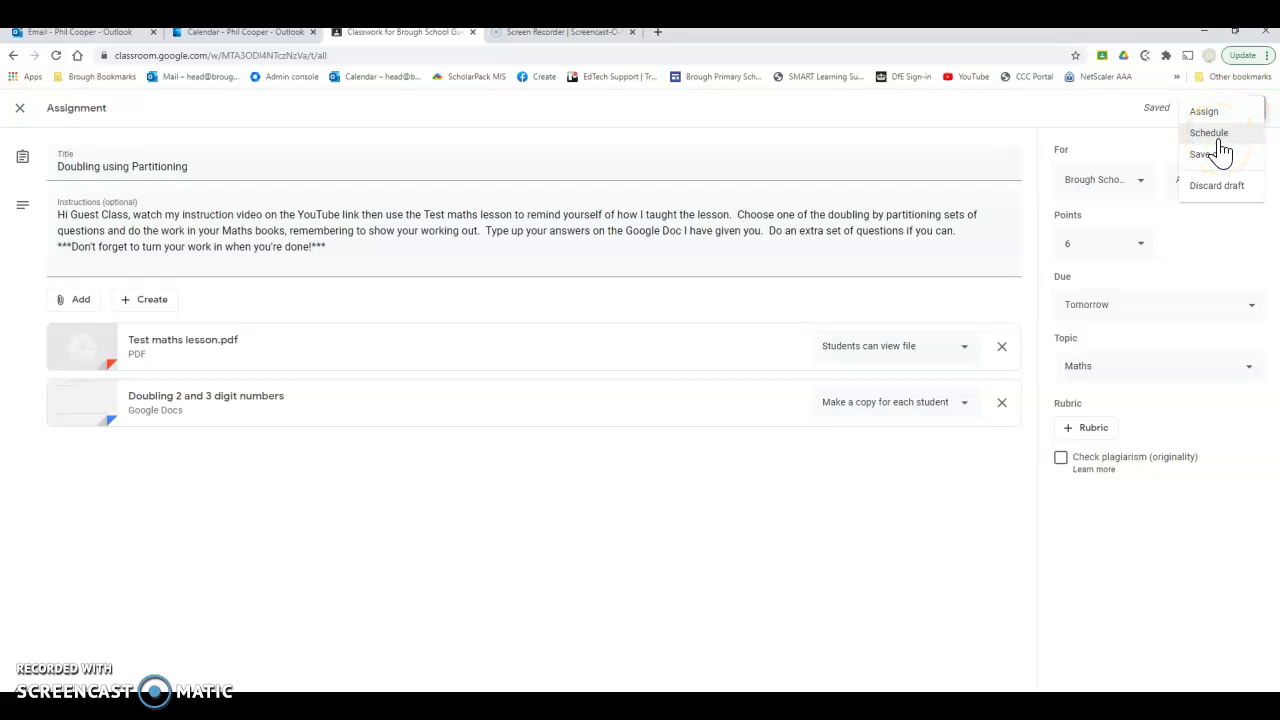
{"action": "left_click", "coordinate": [1217, 138]}
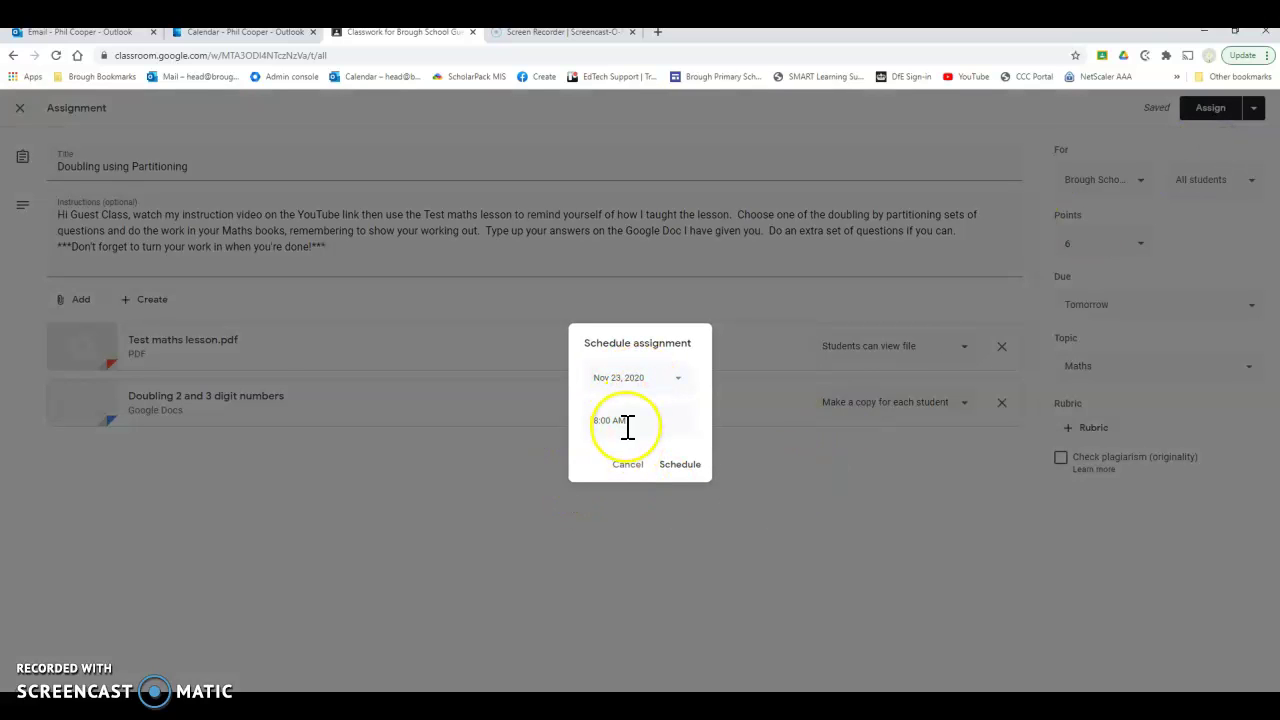
{"action": "left_click", "coordinate": [628, 466]}
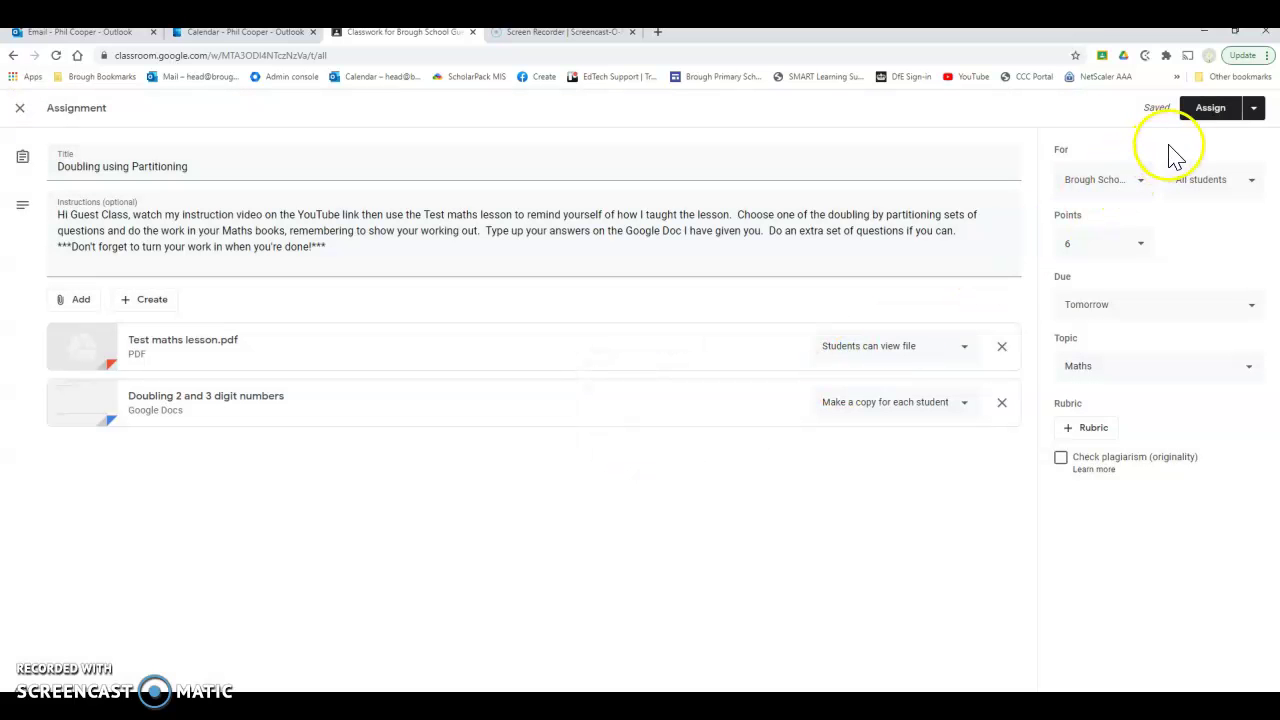
- Assign "Doubling using Partitioning" to the class immediately and view the class stream
{"action": "left_click", "coordinate": [1212, 112]}
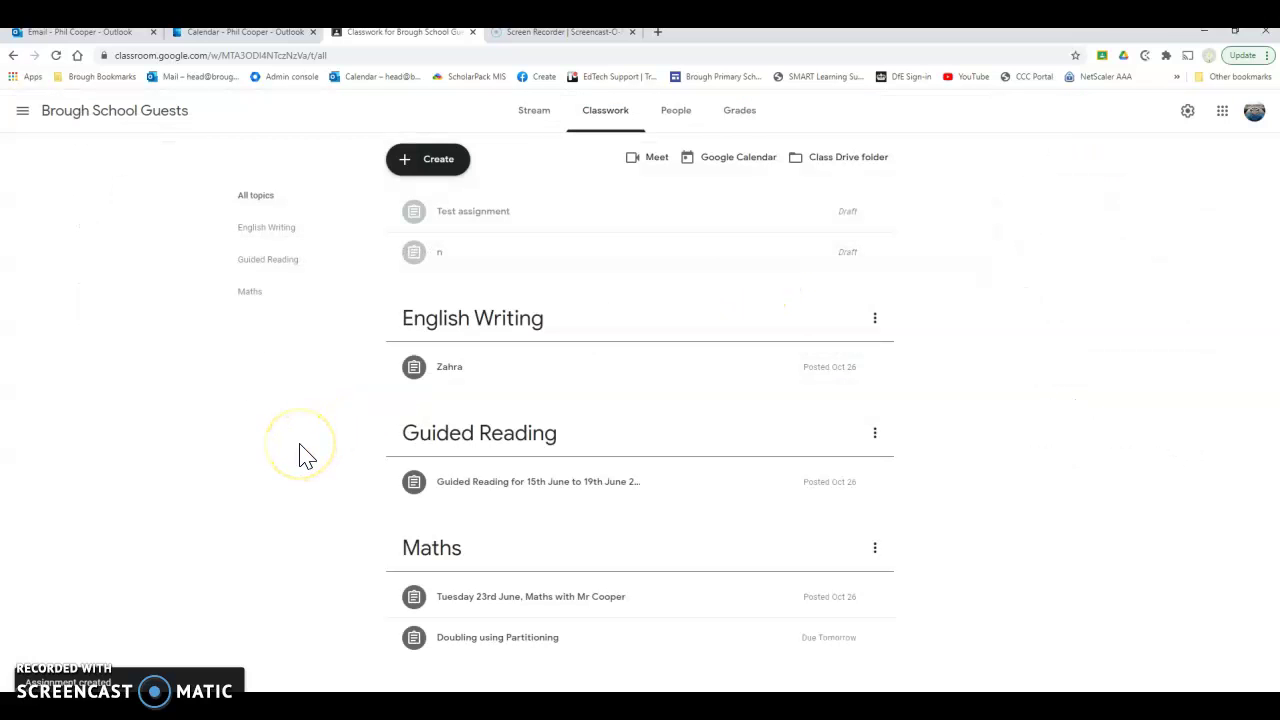
{"action": "left_click", "coordinate": [531, 112]}
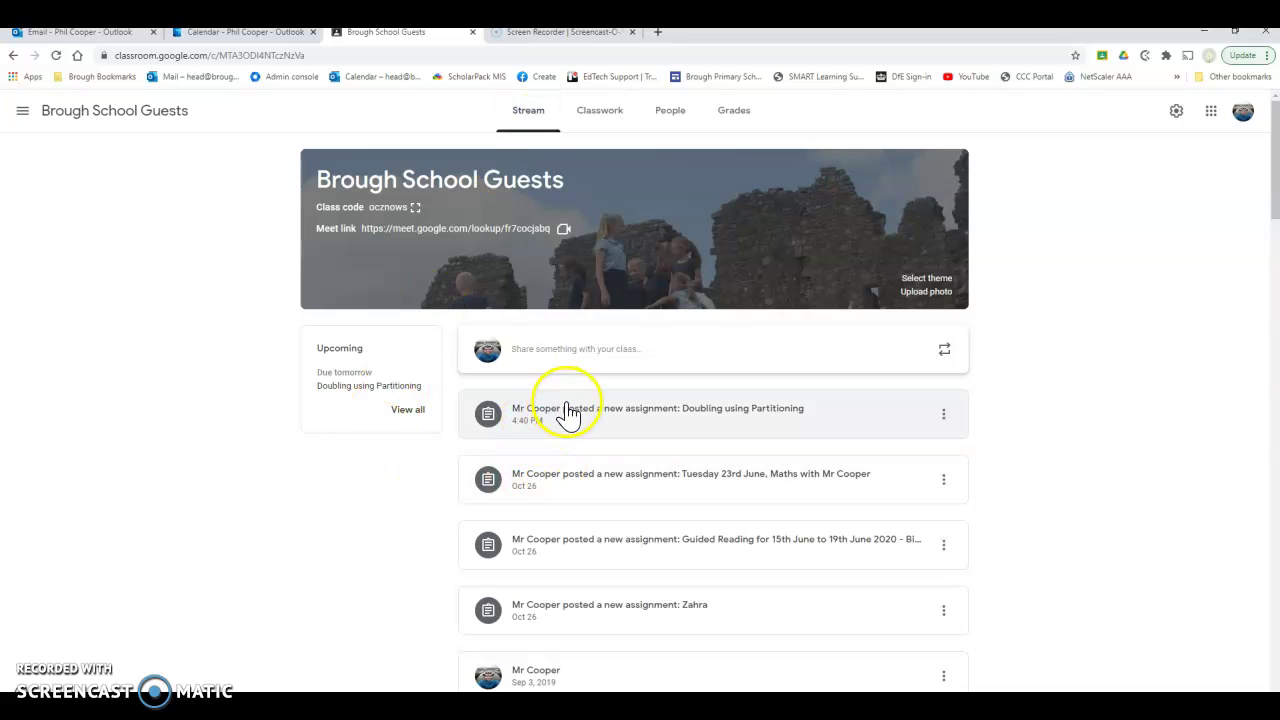
- Open the "Doubling using Partitioning" post from the stream and review its instructions and the student work overview
{"action": "left_click", "coordinate": [655, 425]}
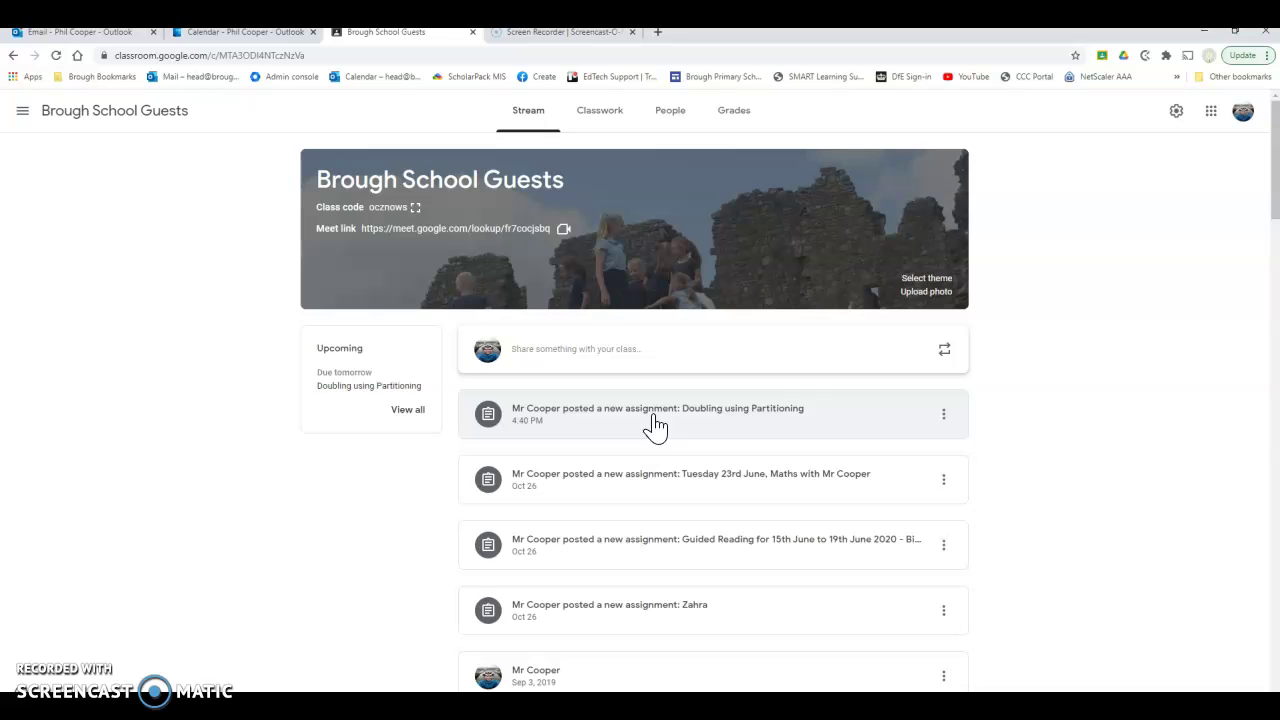
{"action": "left_click", "coordinate": [655, 425]}
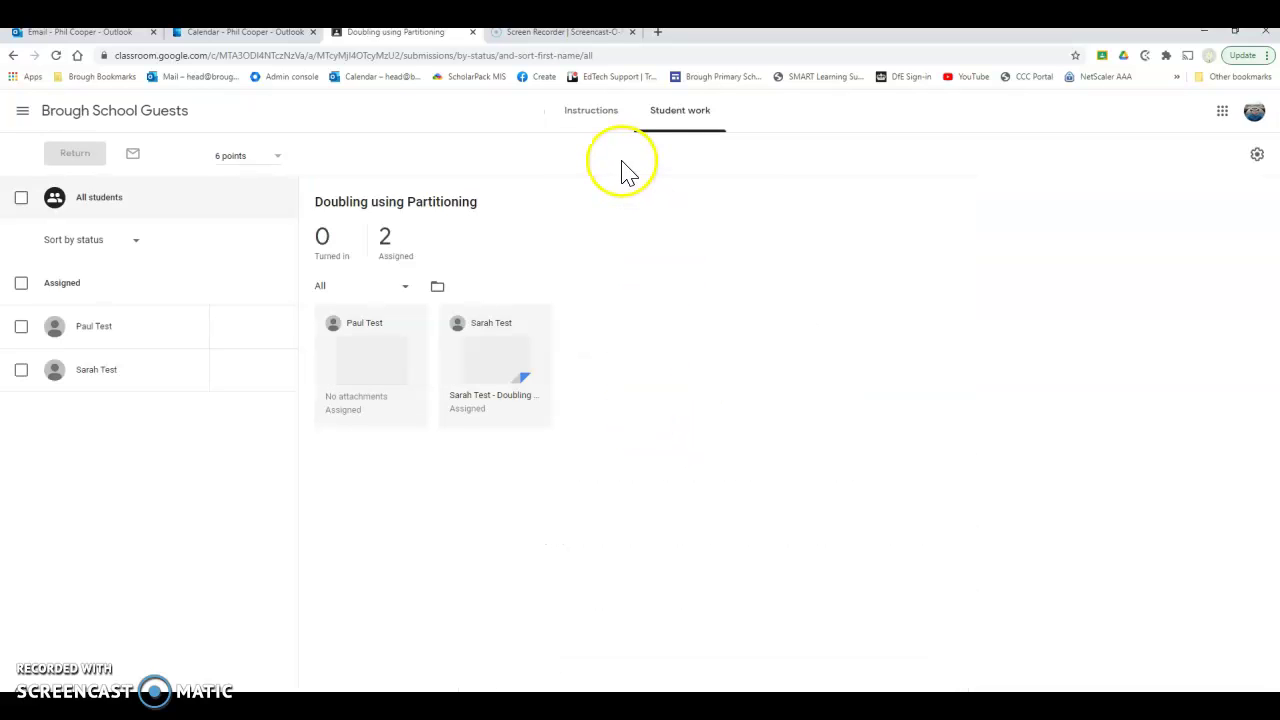
{"action": "left_click", "coordinate": [592, 115]}
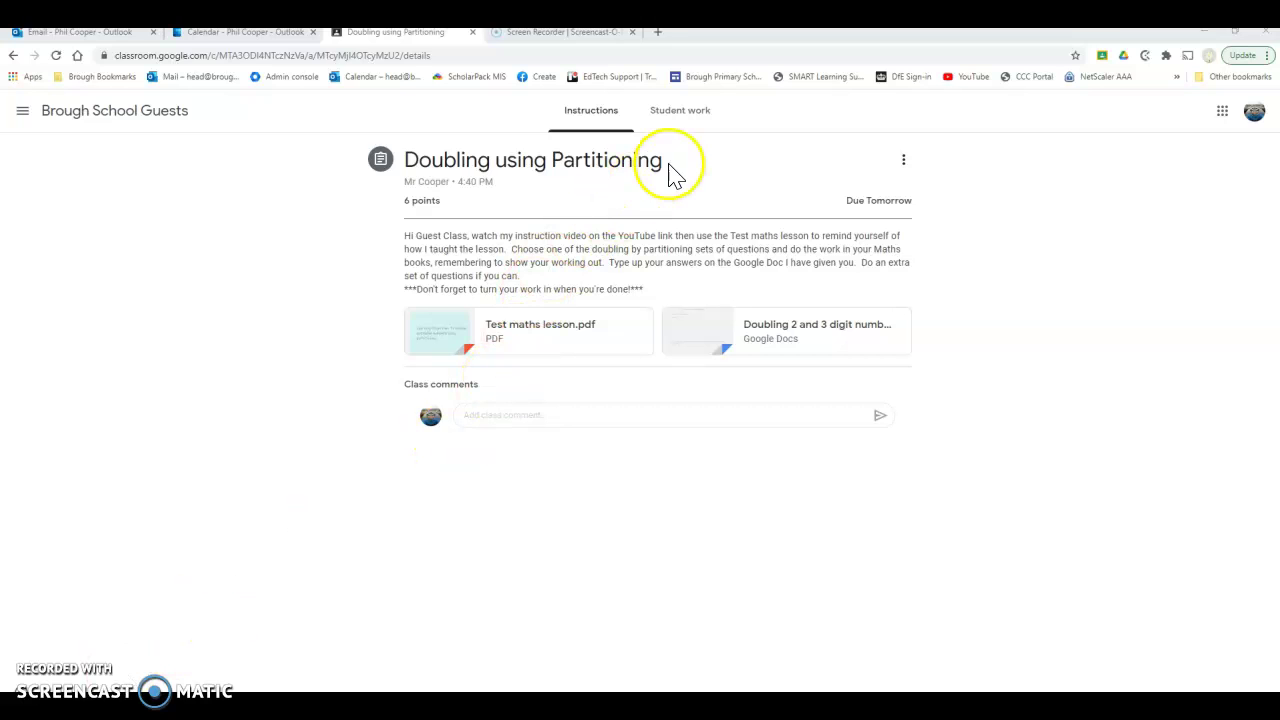
{"action": "left_click", "coordinate": [686, 122]}
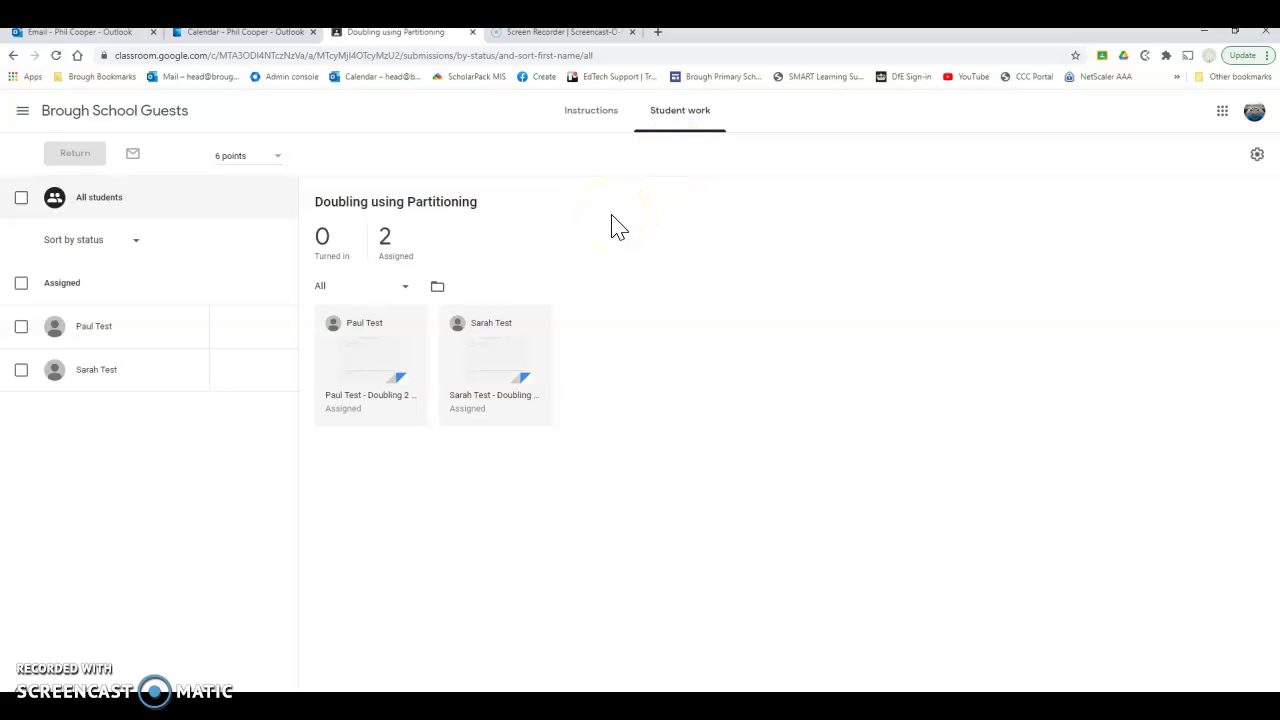
- Open the first student's copy of the answer document, give it a grade of 6 and start a private comment
{"action": "left_click", "coordinate": [386, 360]}
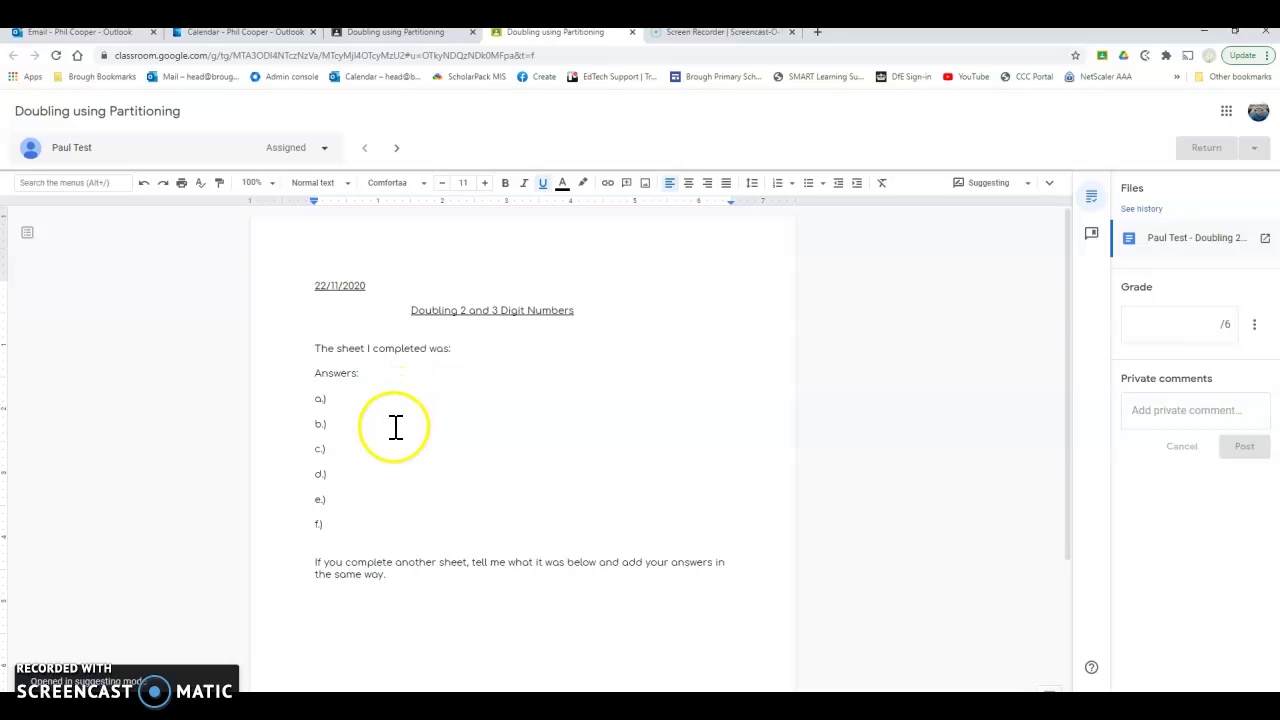
{"action": "left_click", "coordinate": [1211, 330]}
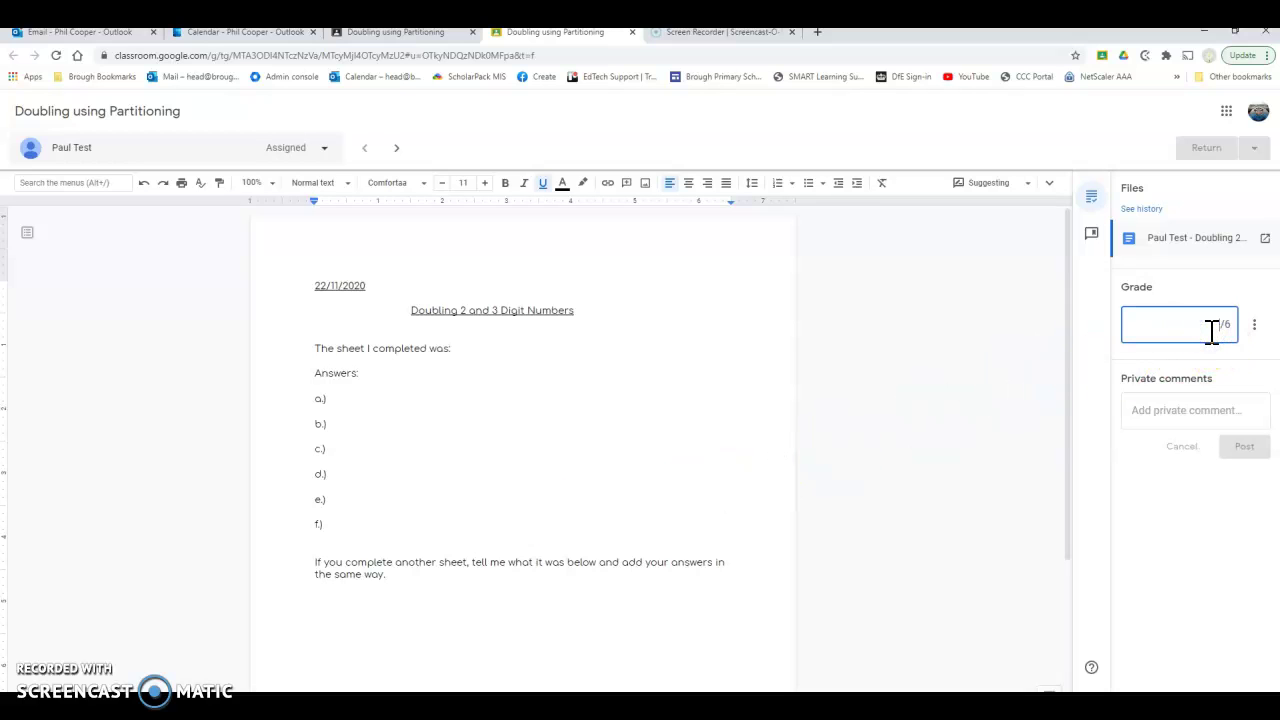
{"action": "type", "text": "6"}
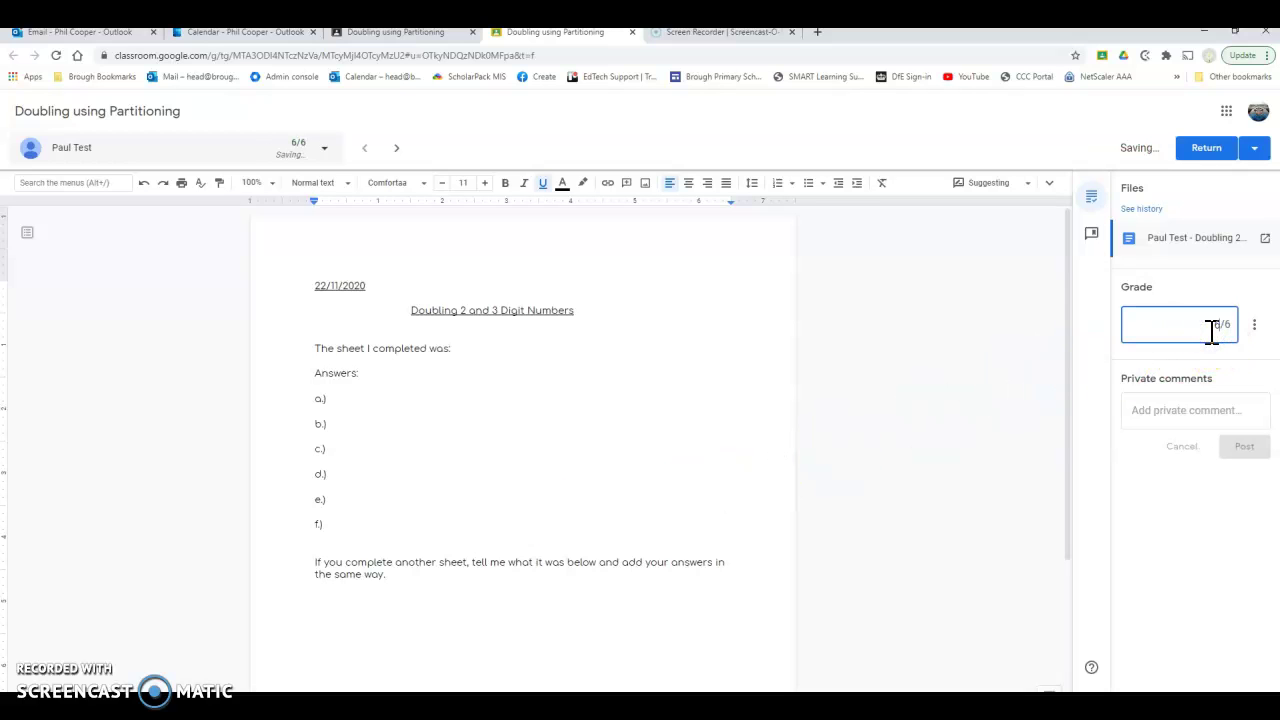
{"action": "left_click", "coordinate": [1208, 420]}
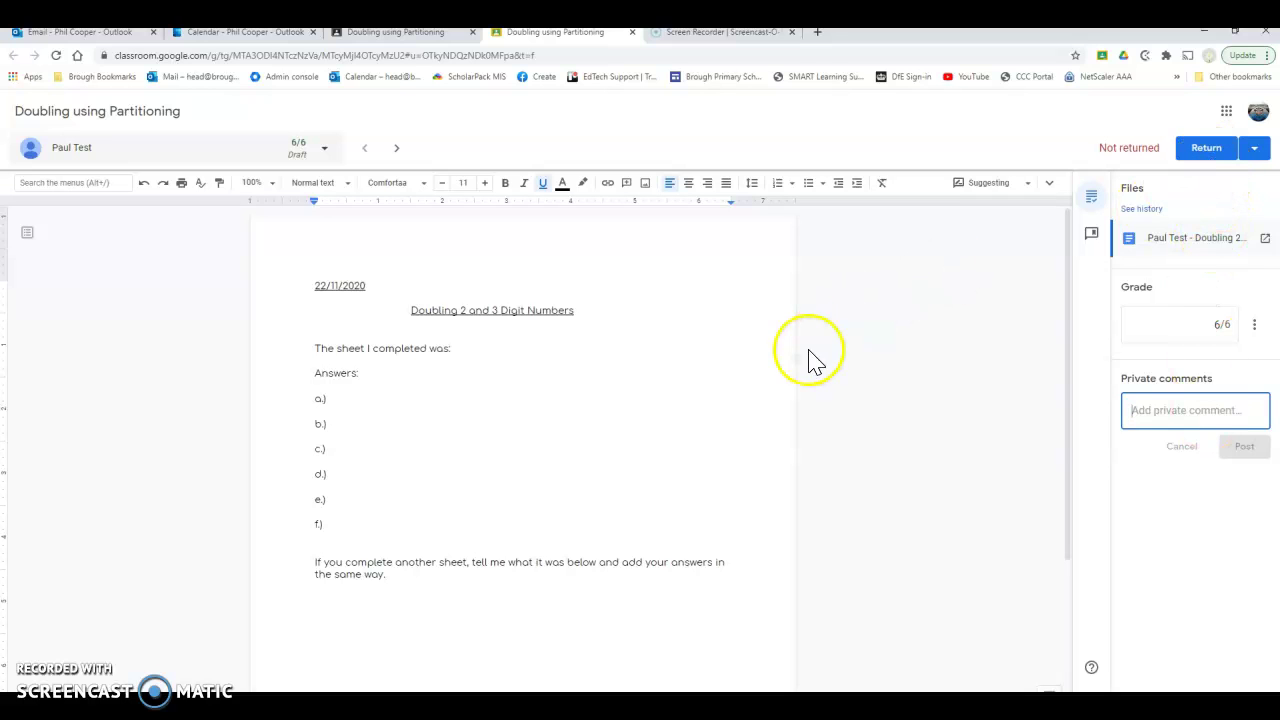
- Return to the assignment page and review the student work overview and the posted instructions
{"action": "left_click", "coordinate": [430, 33]}
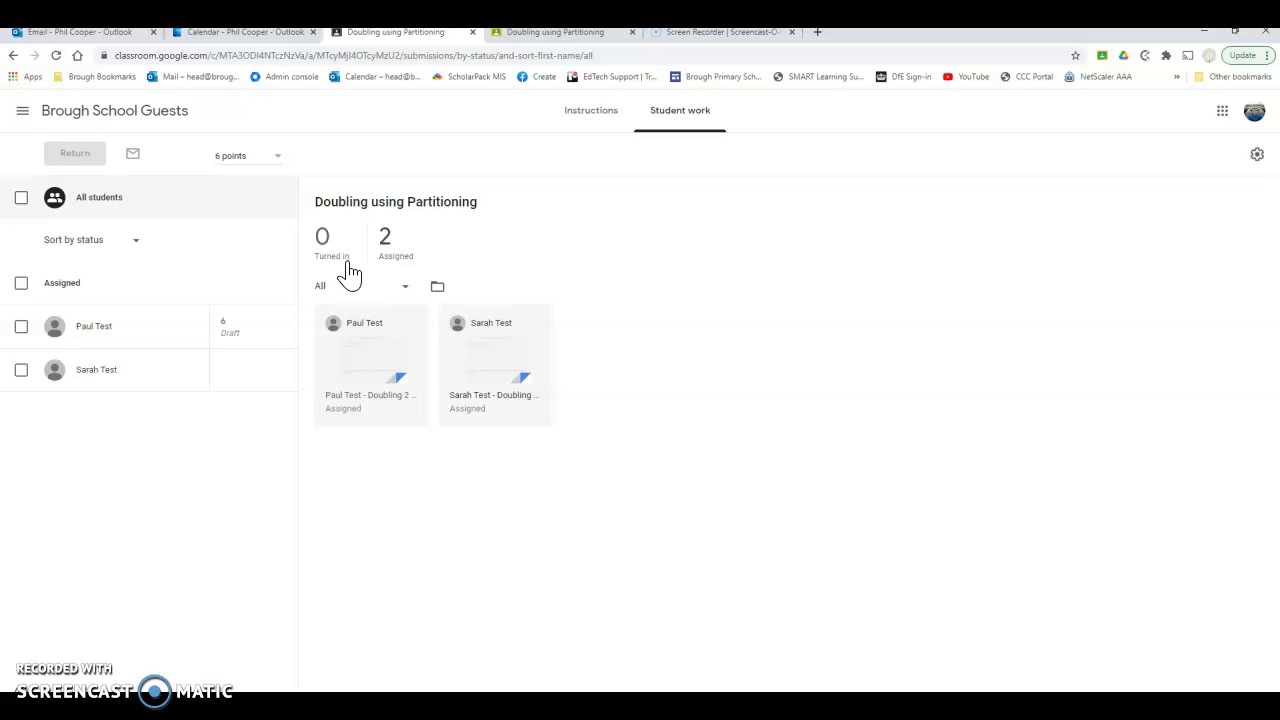
{"action": "left_click", "coordinate": [590, 111]}
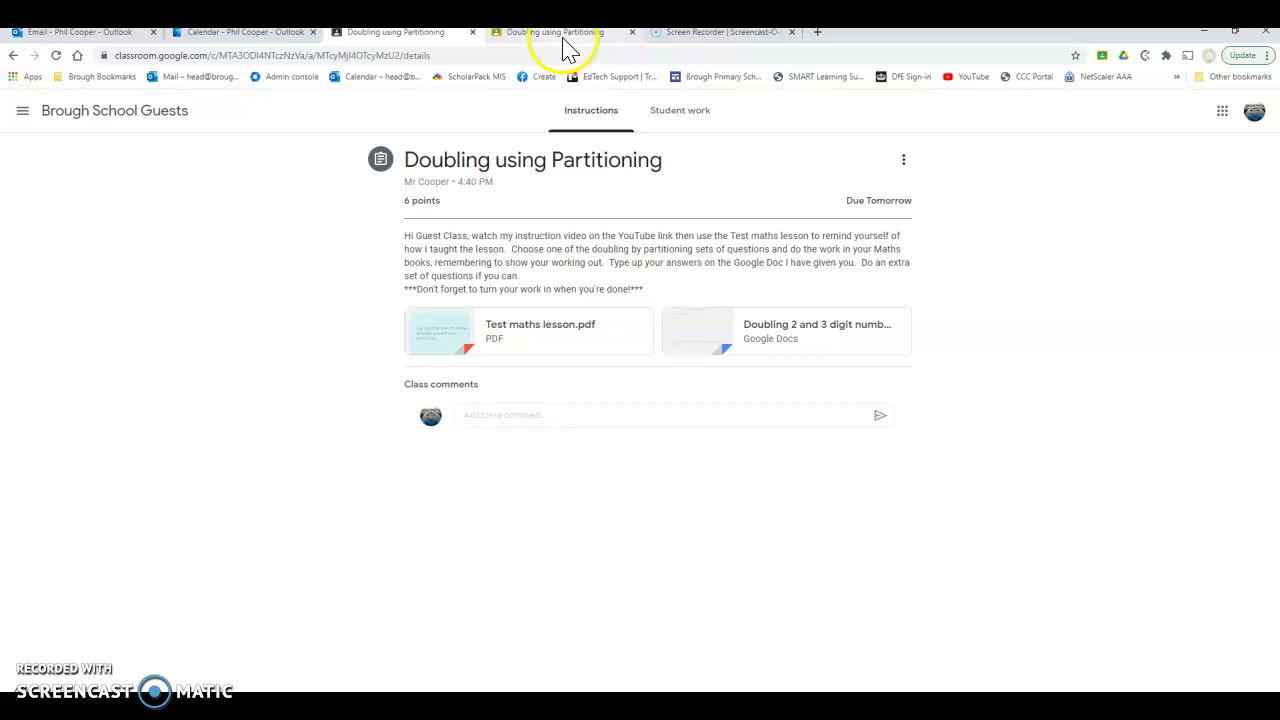
{"action": "left_click", "coordinate": [678, 118]}
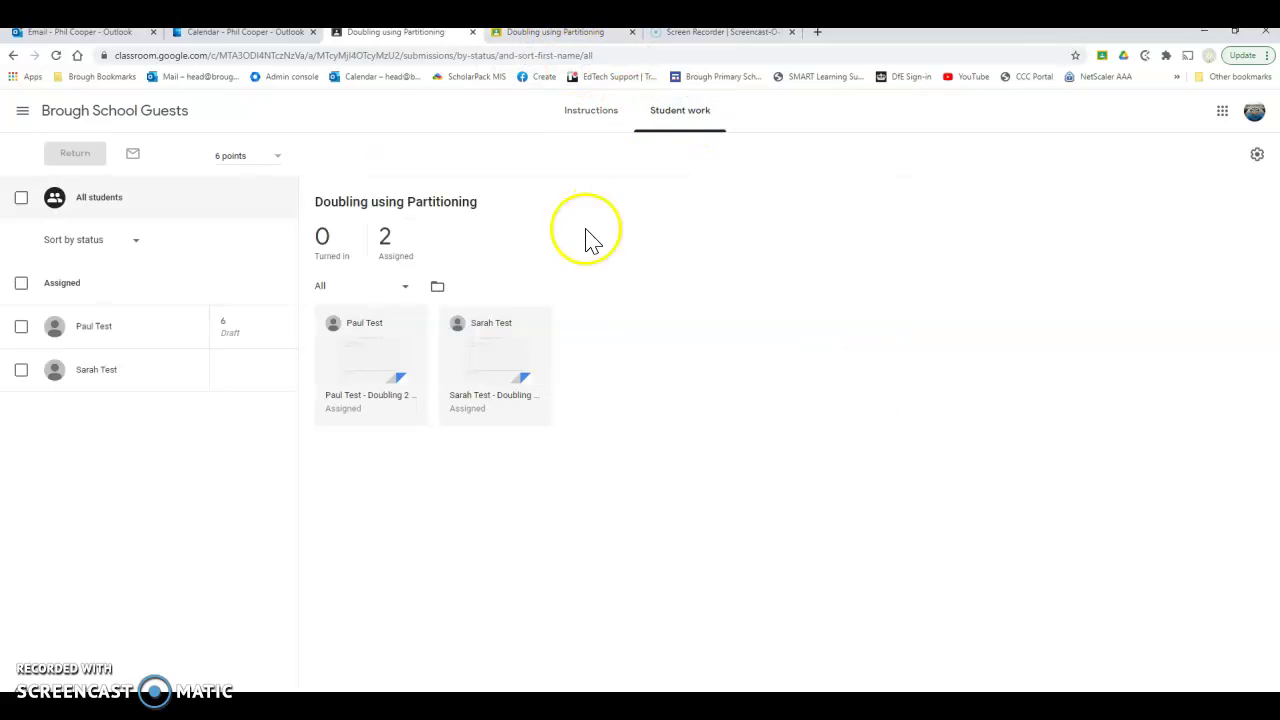
- Open the second student's copy of the answer document for review and show the document's full header and menus
{"action": "left_click", "coordinate": [493, 360]}
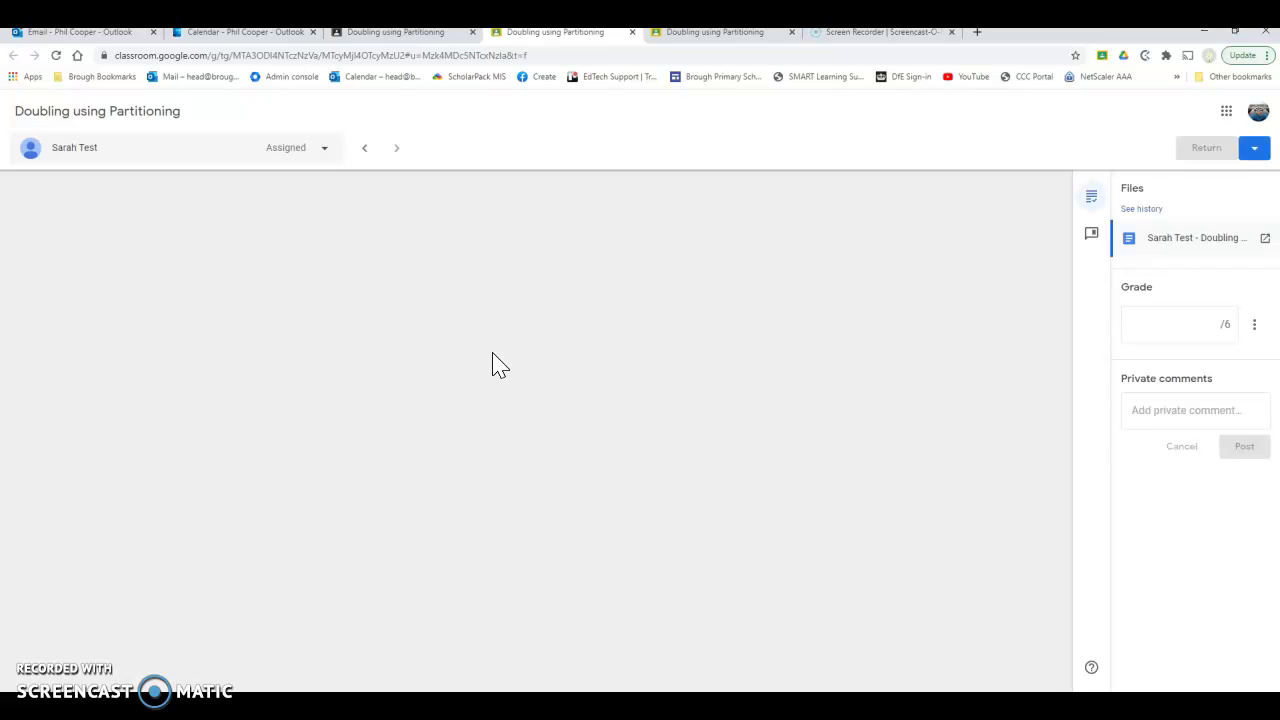
{"action": "left_click", "coordinate": [444, 385]}
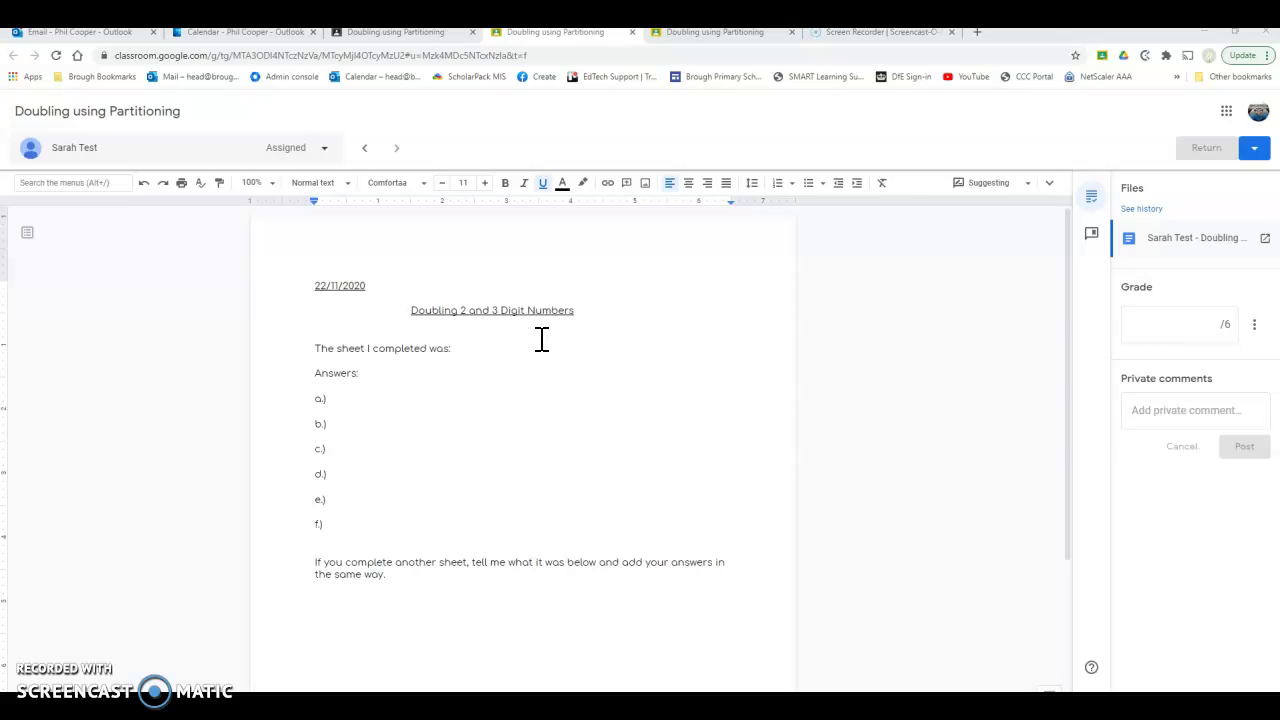
{"action": "left_click", "coordinate": [1053, 187]}
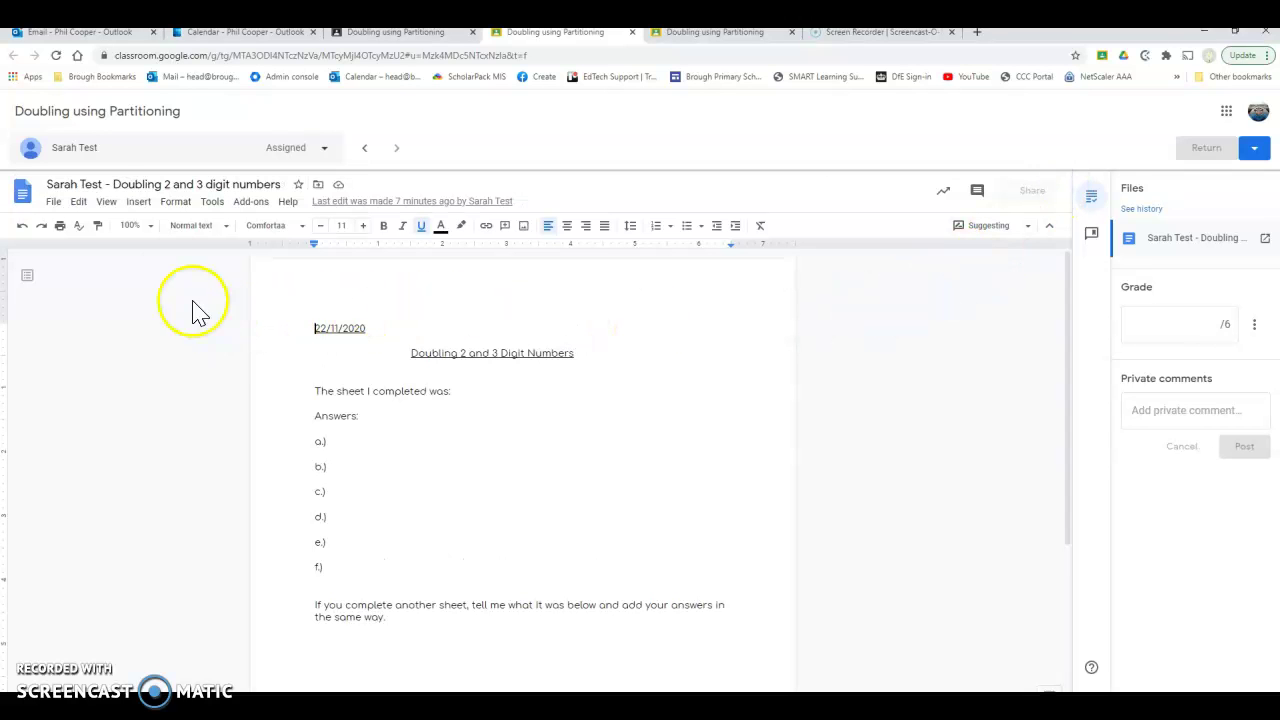
- Examine the insertable content options, including images, in the second student's answer document and look through the whole page
{"action": "left_click", "coordinate": [140, 203]}
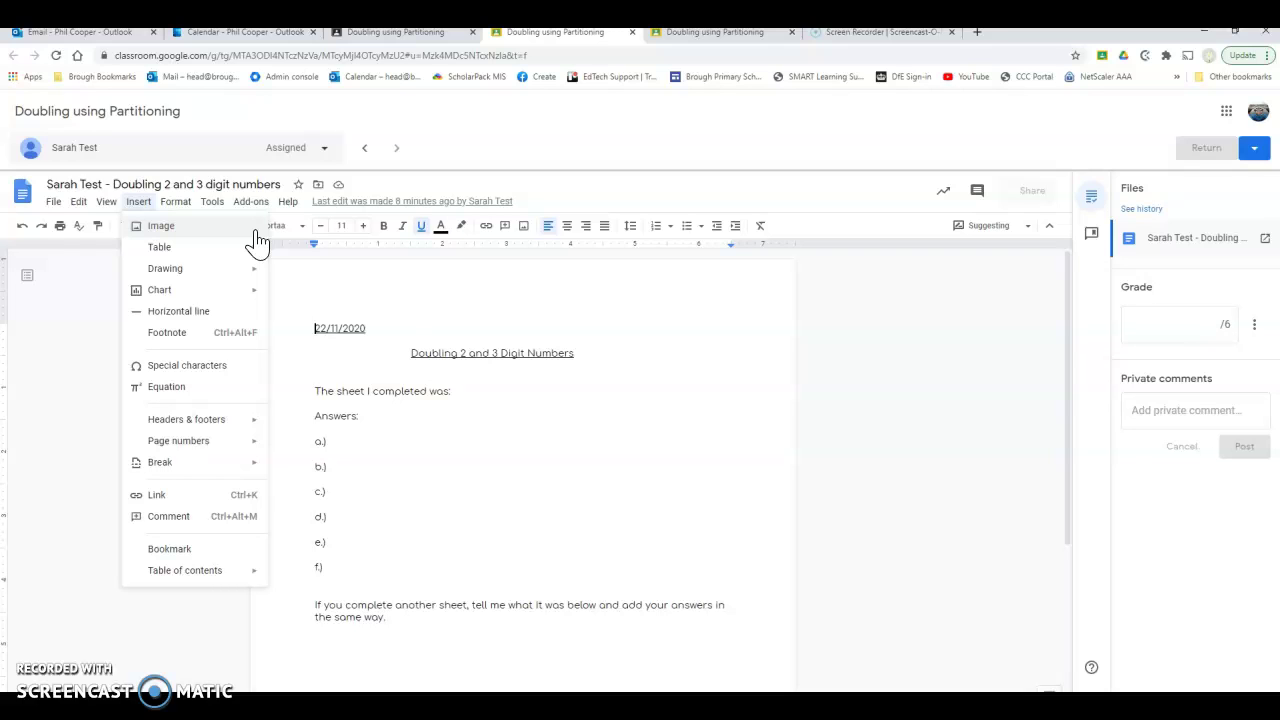
{"action": "left_click", "coordinate": [463, 380]}
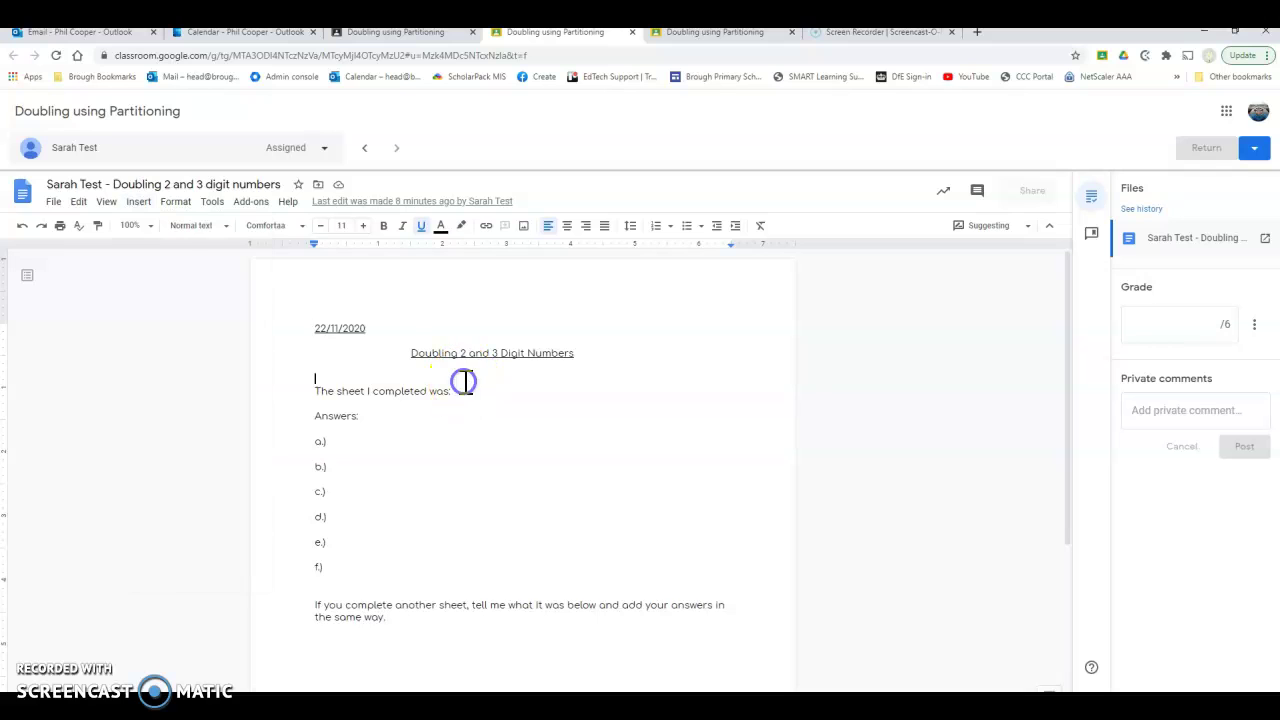
{"action": "scroll", "coordinate": [417, 425], "scroll_direction": "down", "scroll_amount": 3}
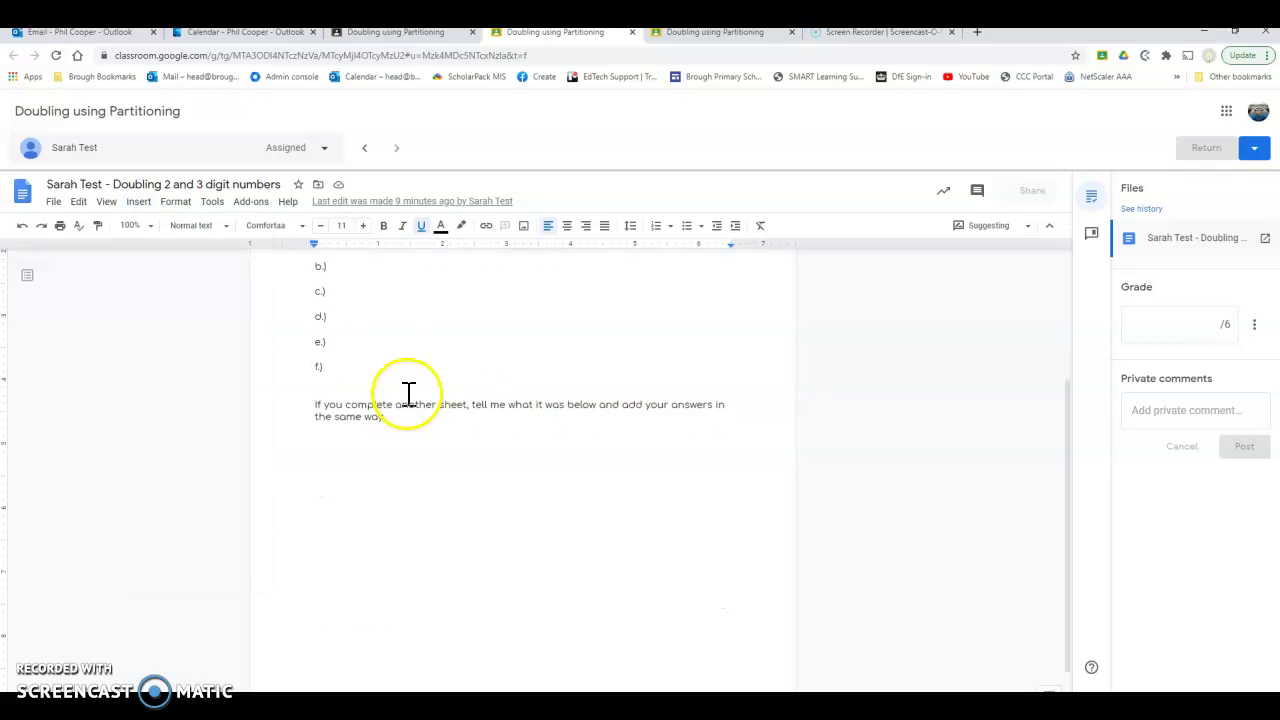
{"action": "scroll", "coordinate": [400, 400], "scroll_direction": "up", "scroll_amount": 3}
{"action": "left_click", "coordinate": [381, 398]}
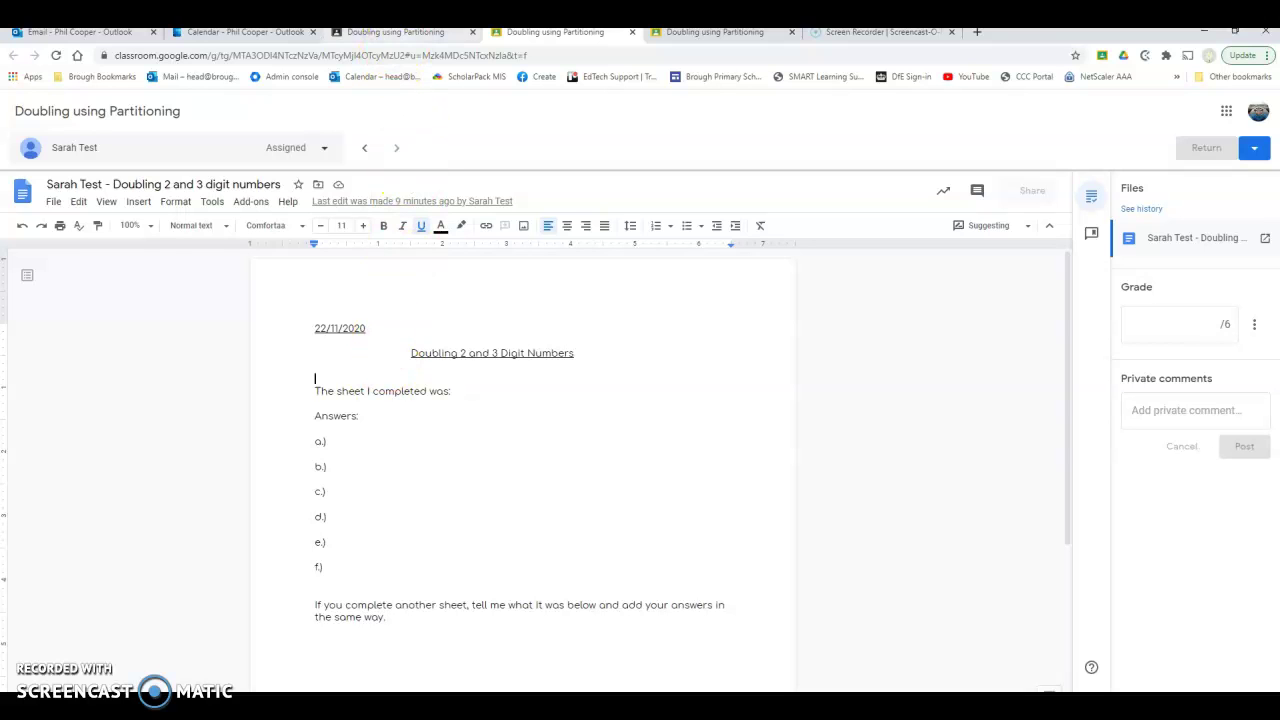
- Return to the assignment page, view the posted instructions and open the attached "Doubling 2 and 3 digit numbers" document
{"action": "left_click", "coordinate": [403, 38]}
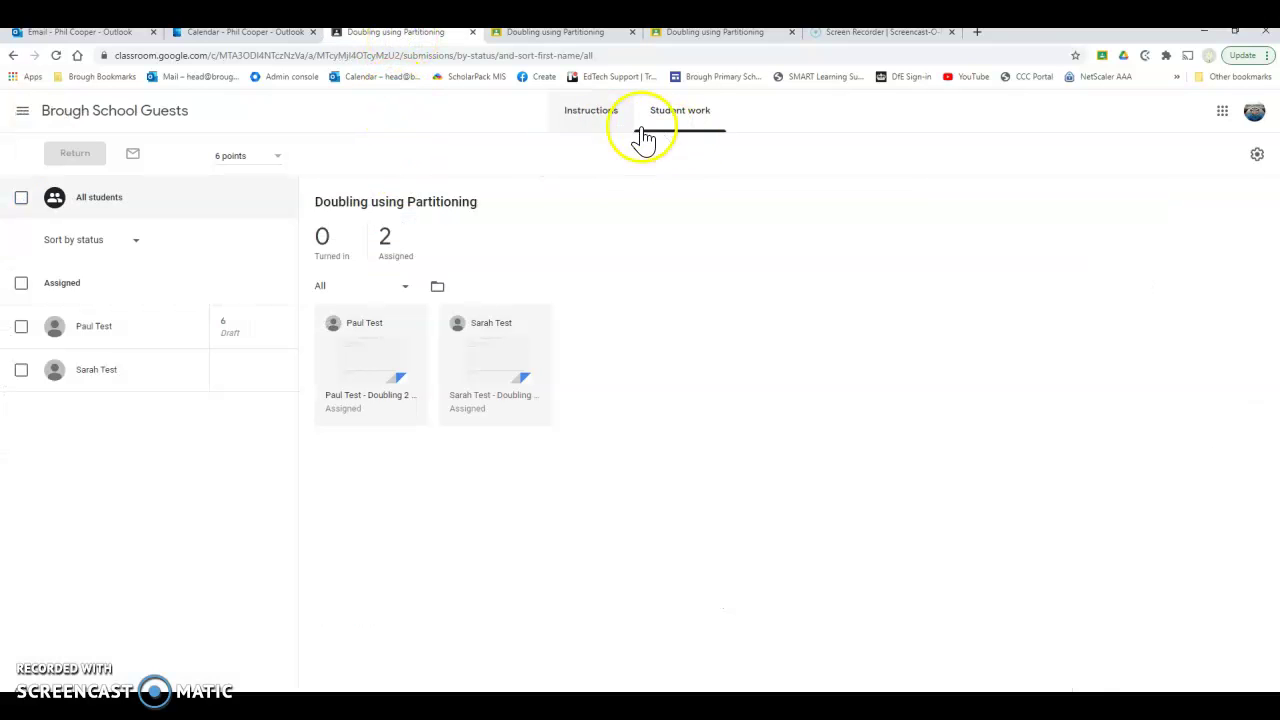
{"action": "left_click", "coordinate": [600, 120]}
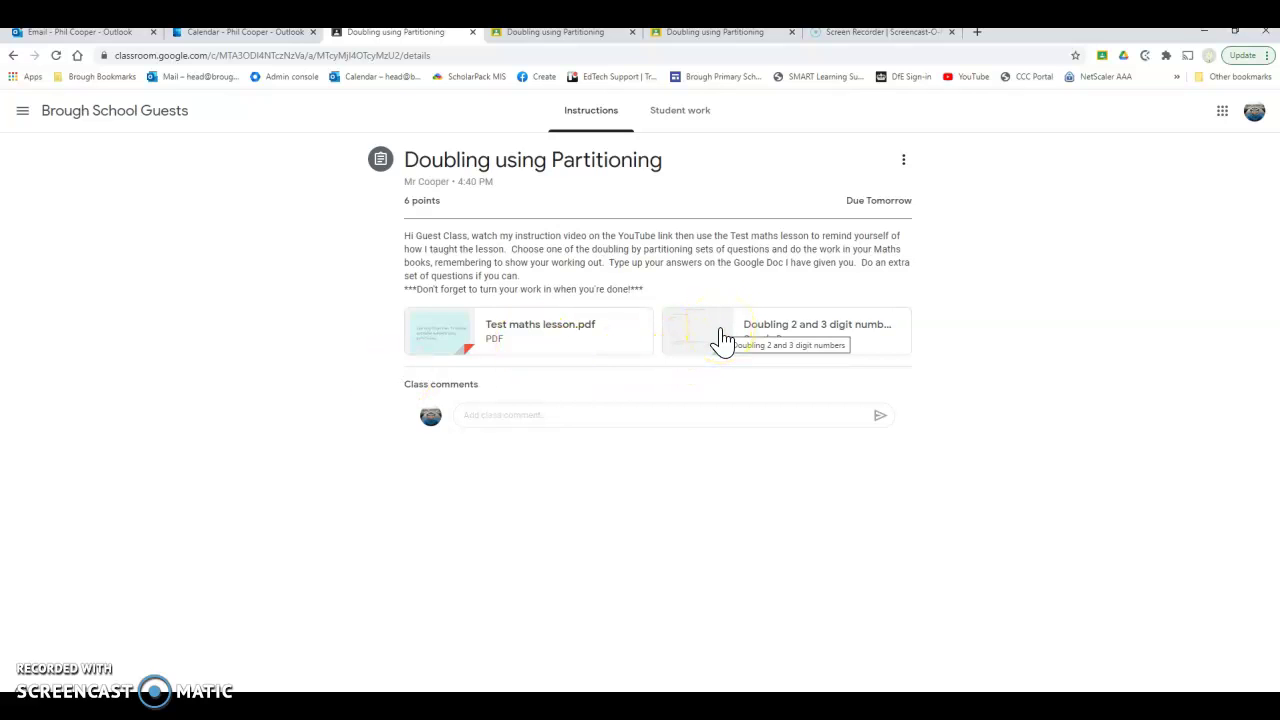
{"action": "left_click", "coordinate": [697, 340]}
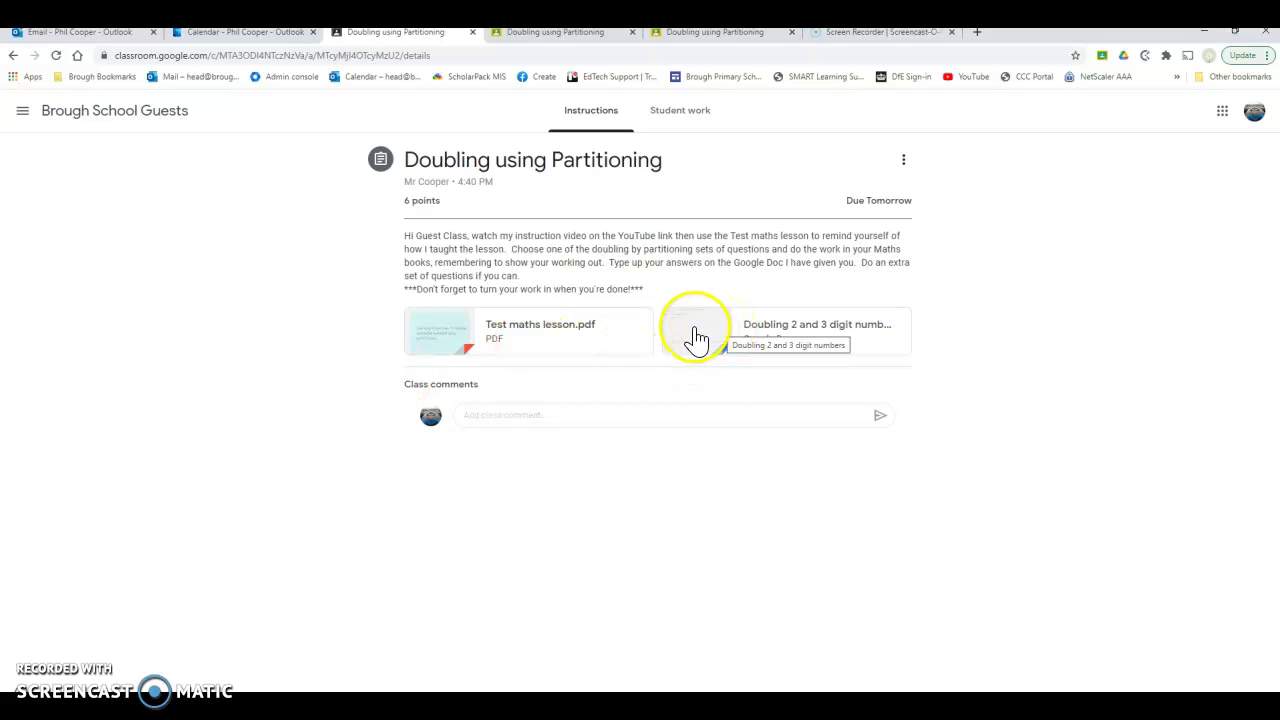